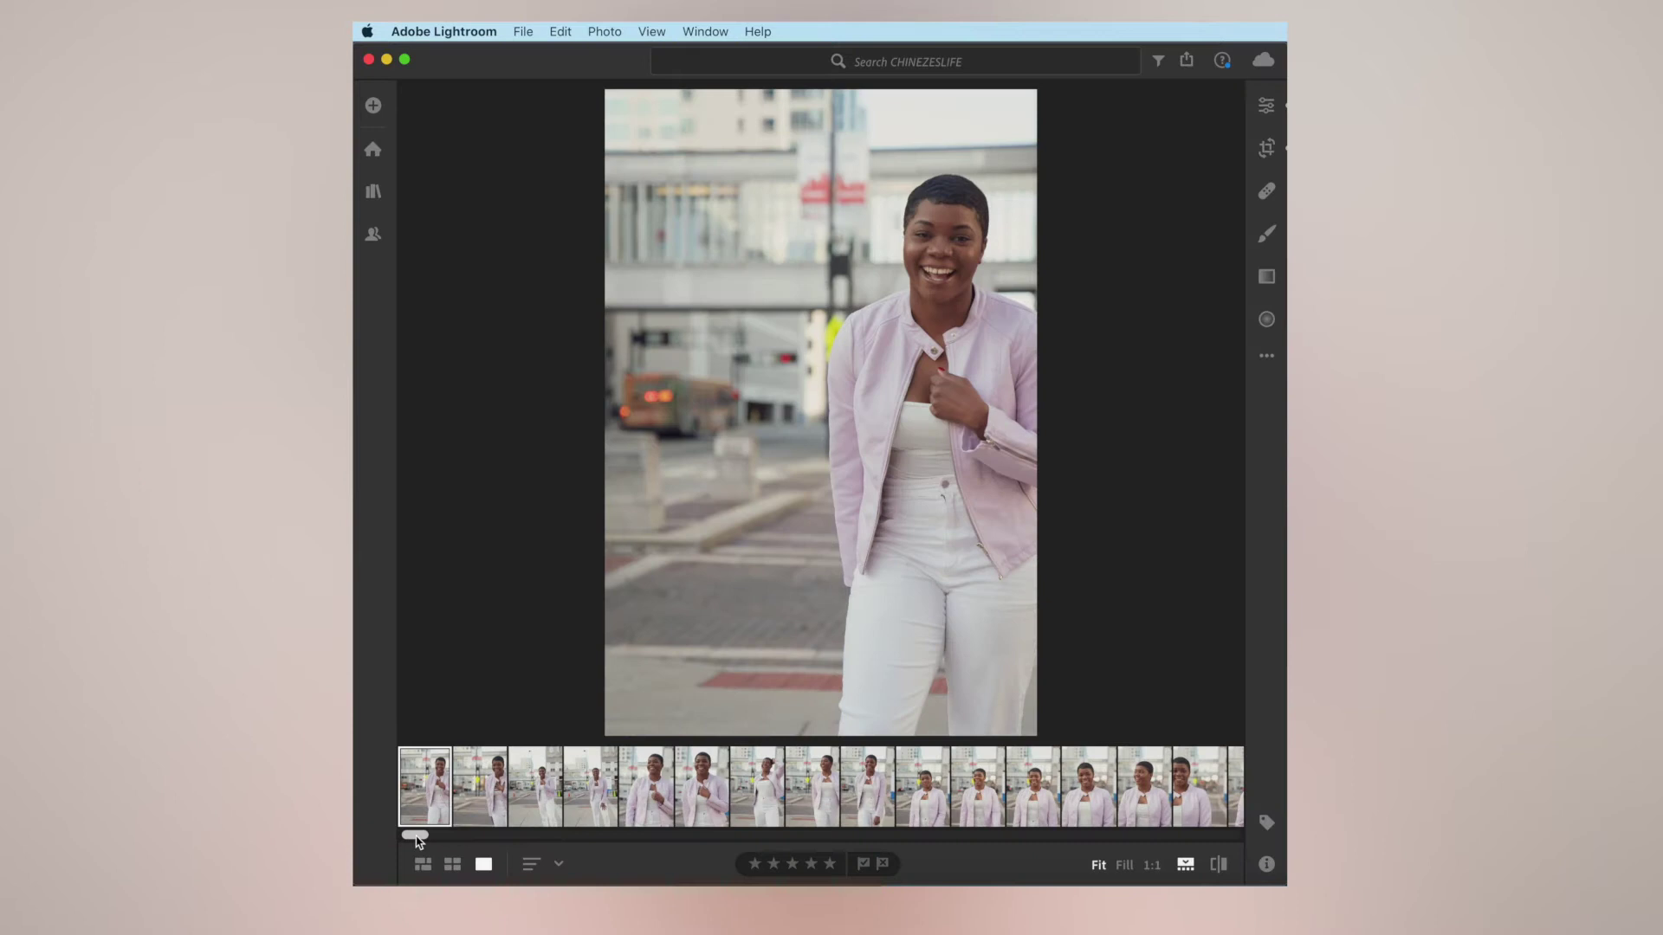
Open the unedited close-up portrait in the black hat for editing and set Exposure to +0.47 and Temp to +16.
left_click_drag(481, 833, 524, 832)
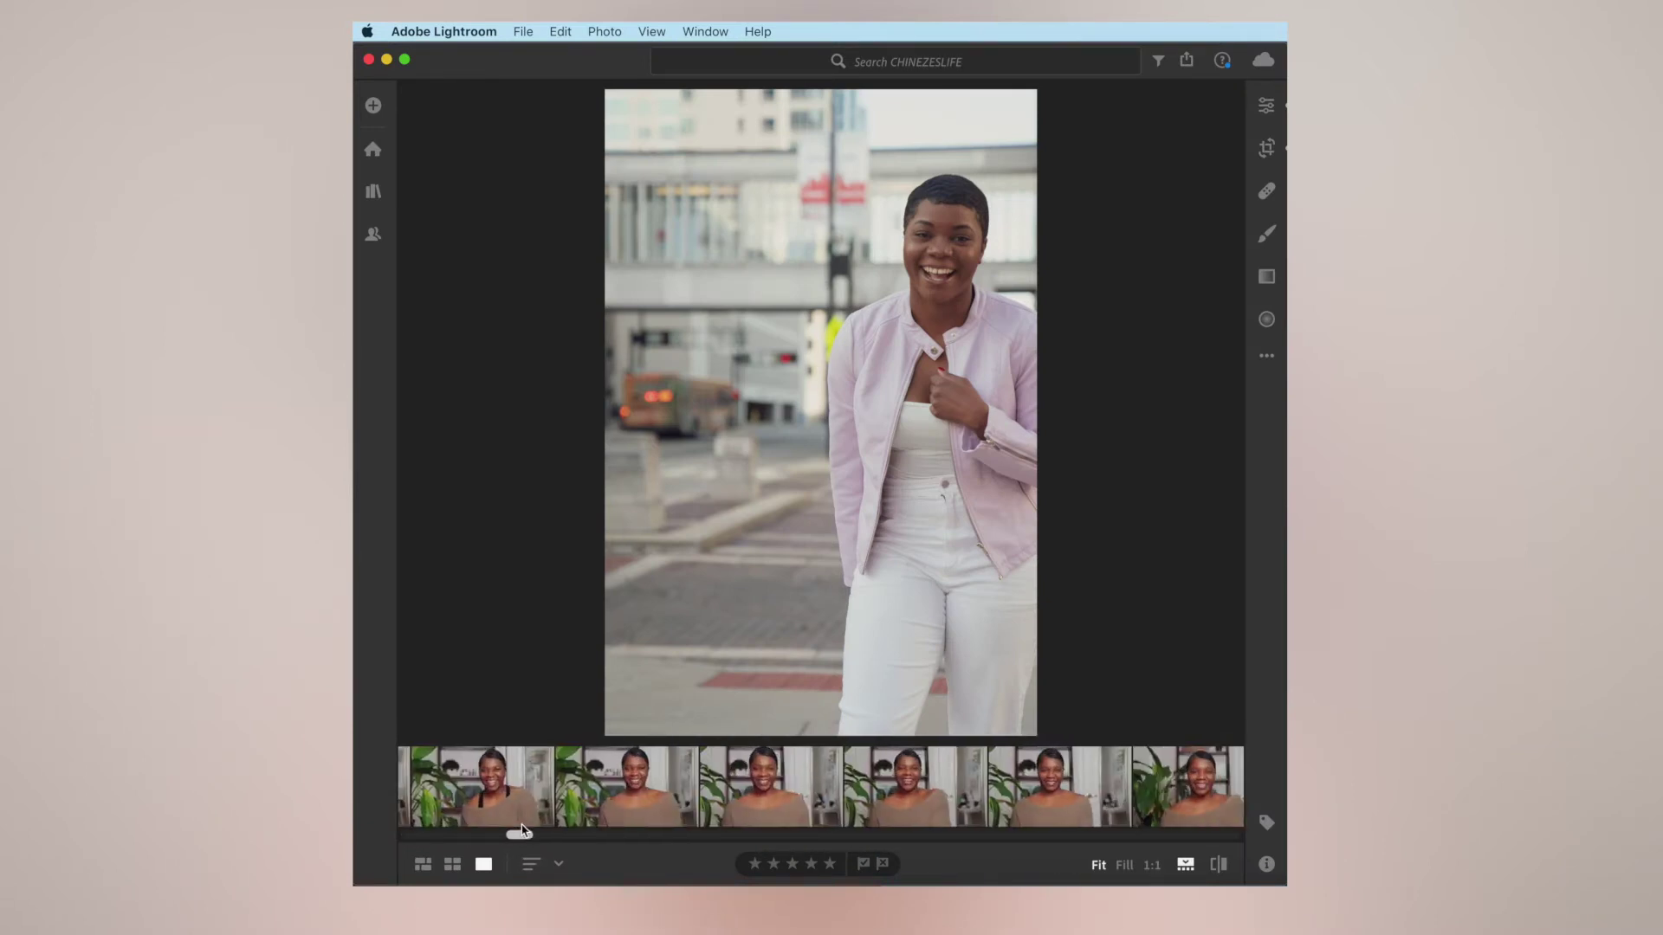
left_click_drag(523, 832, 533, 833)
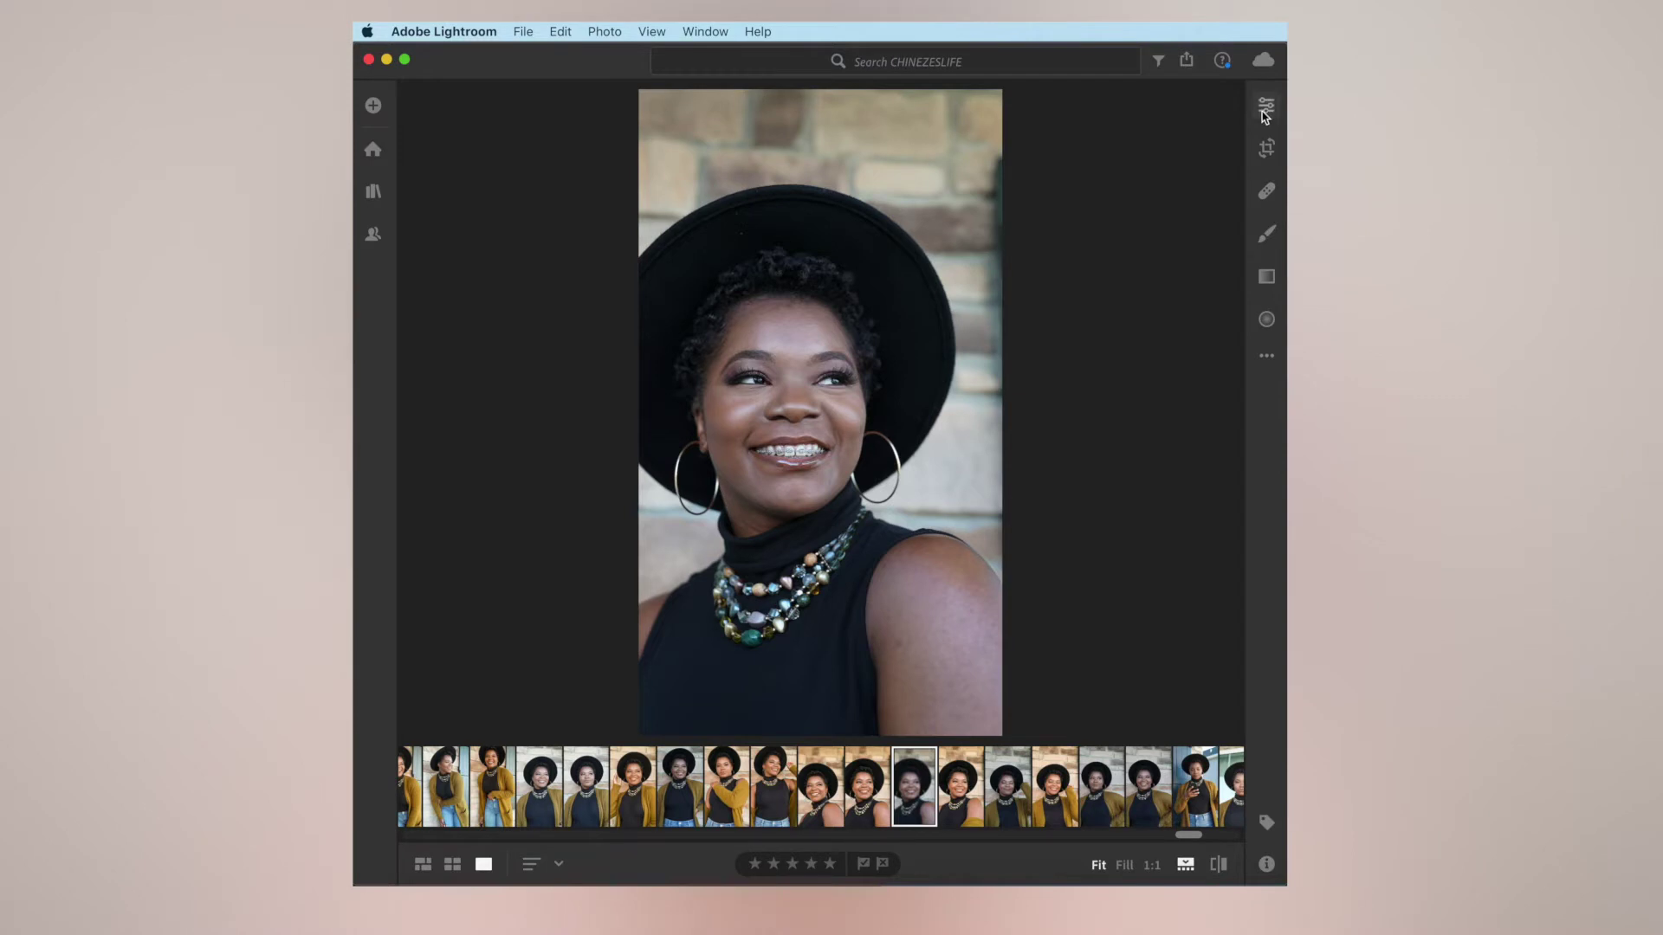
left_click(1266, 106)
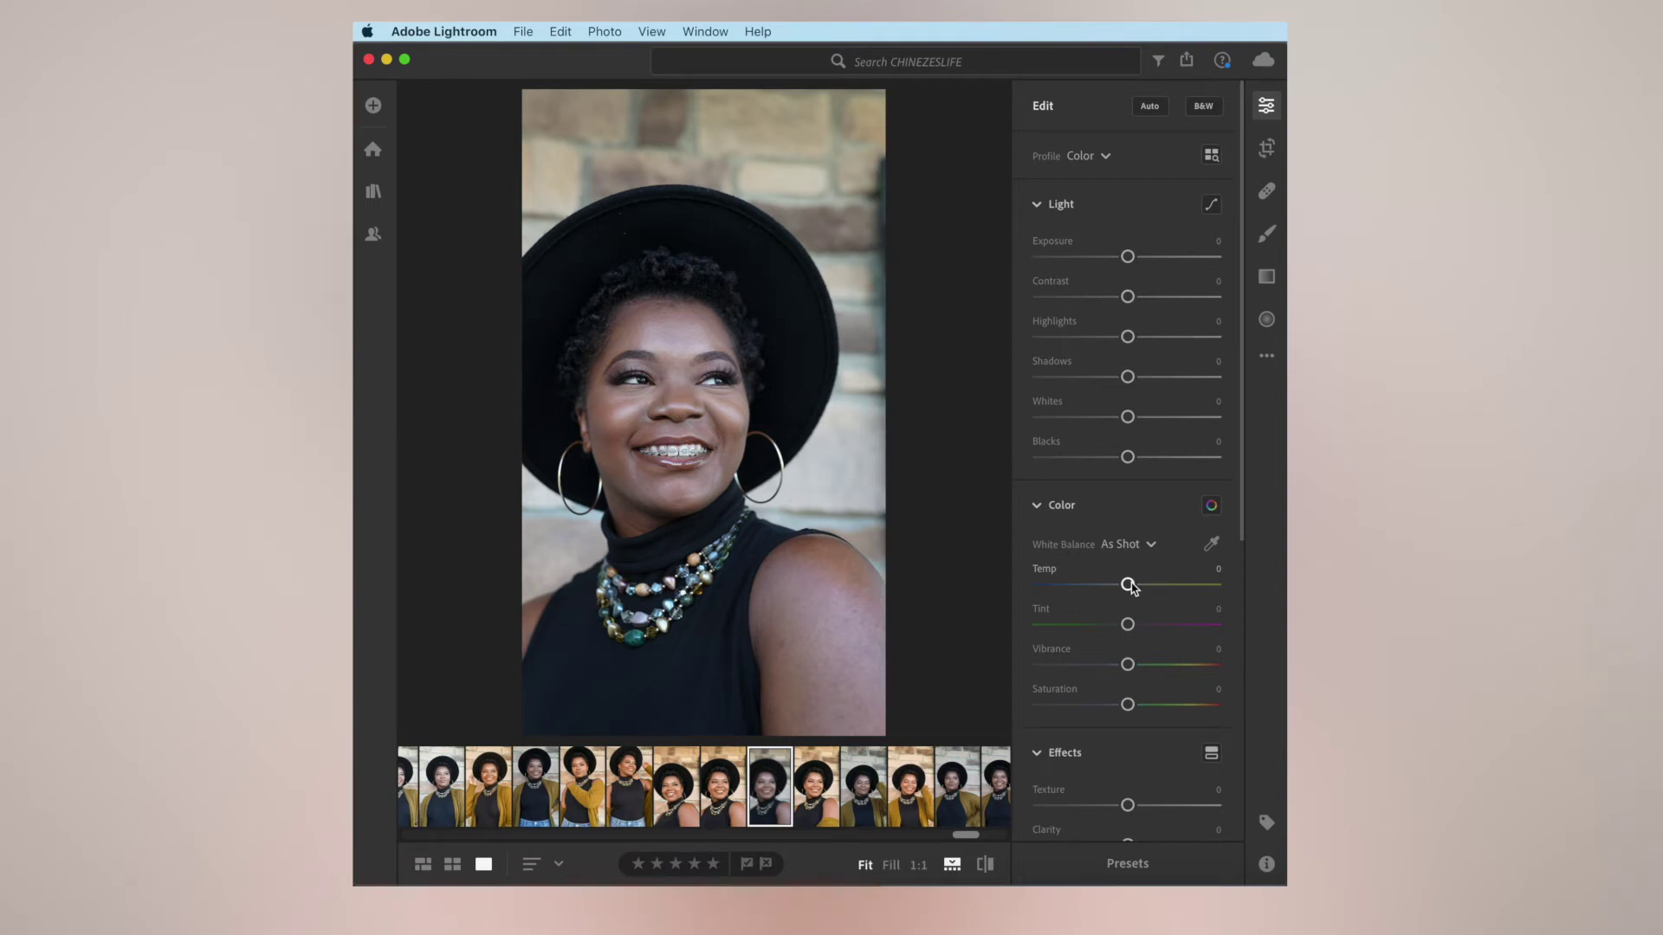
left_click(1101, 164)
left_click_drag(1130, 256, 1138, 265)
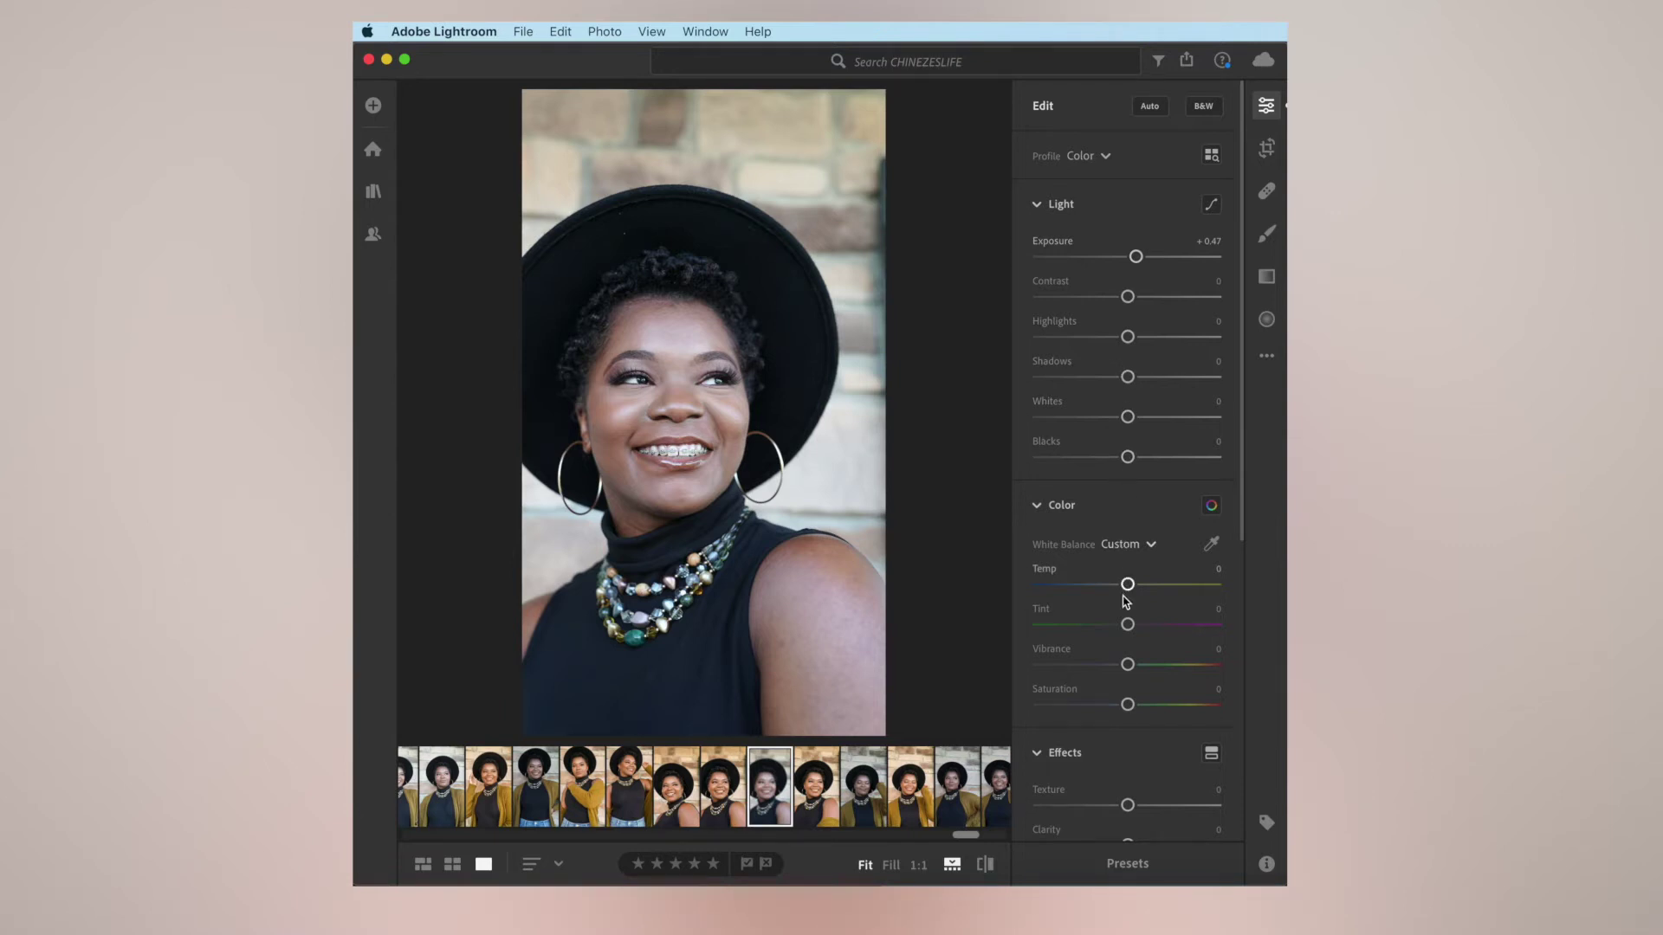
left_click_drag(1128, 586, 1141, 587)
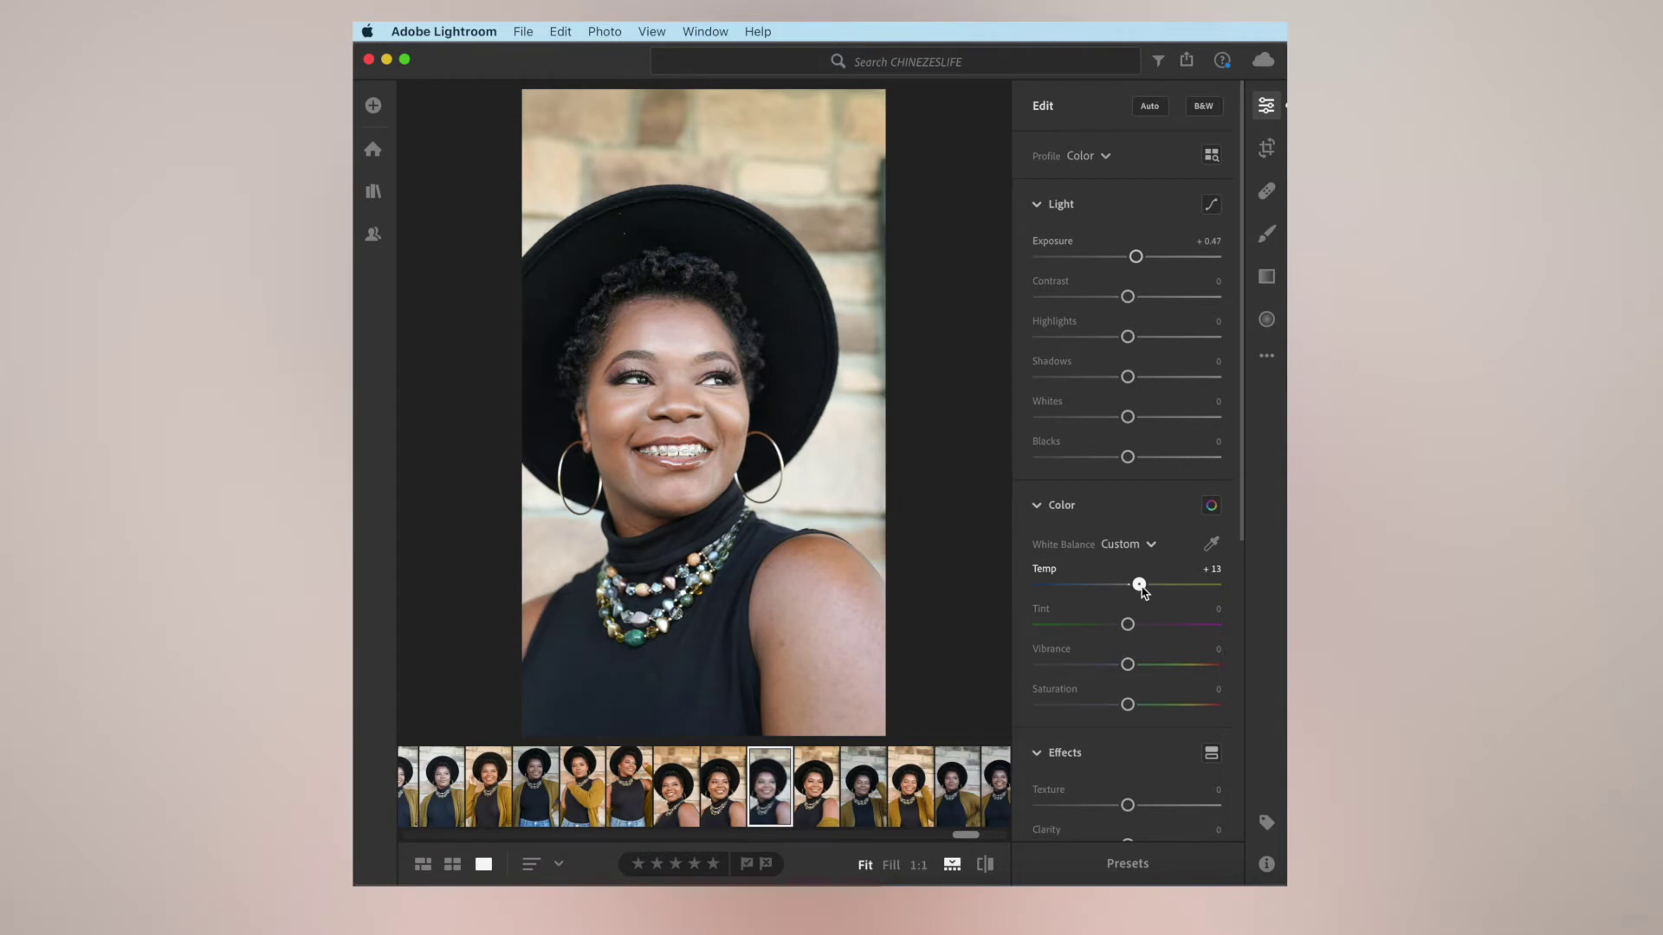
left_click_drag(1143, 590, 1144, 589)
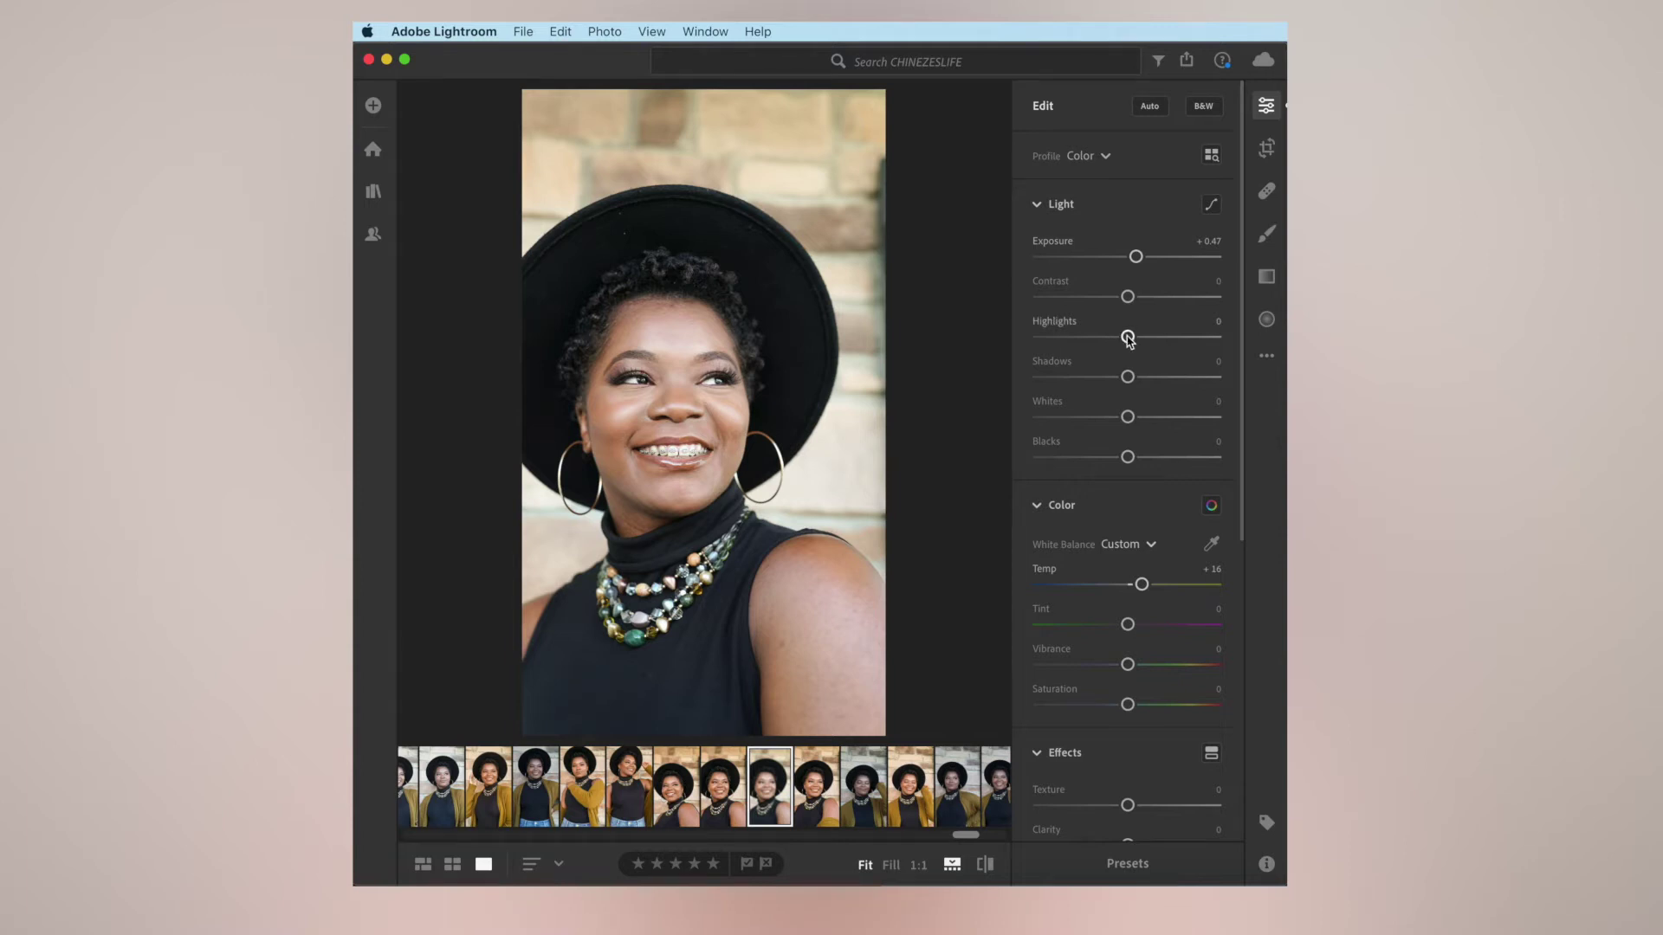
Adjust the portrait's tones by setting Highlights to +14, Shadows to -47 and Whites to -50.
left_click_drag(1128, 340, 1091, 344)
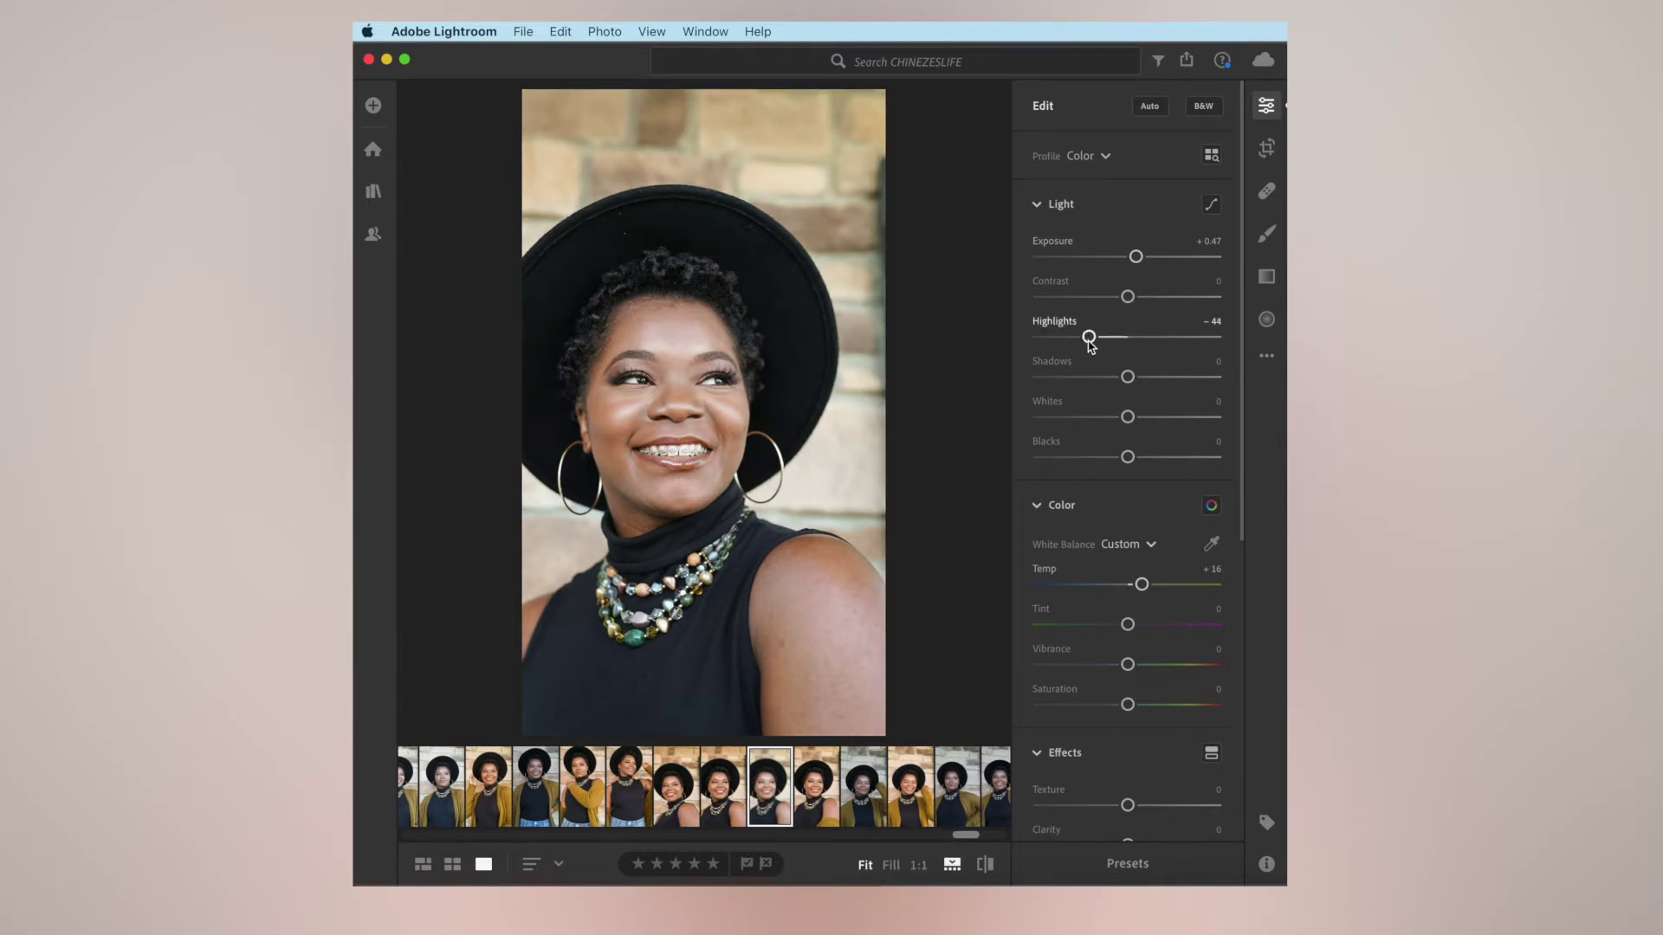
left_click_drag(1090, 342, 1158, 341)
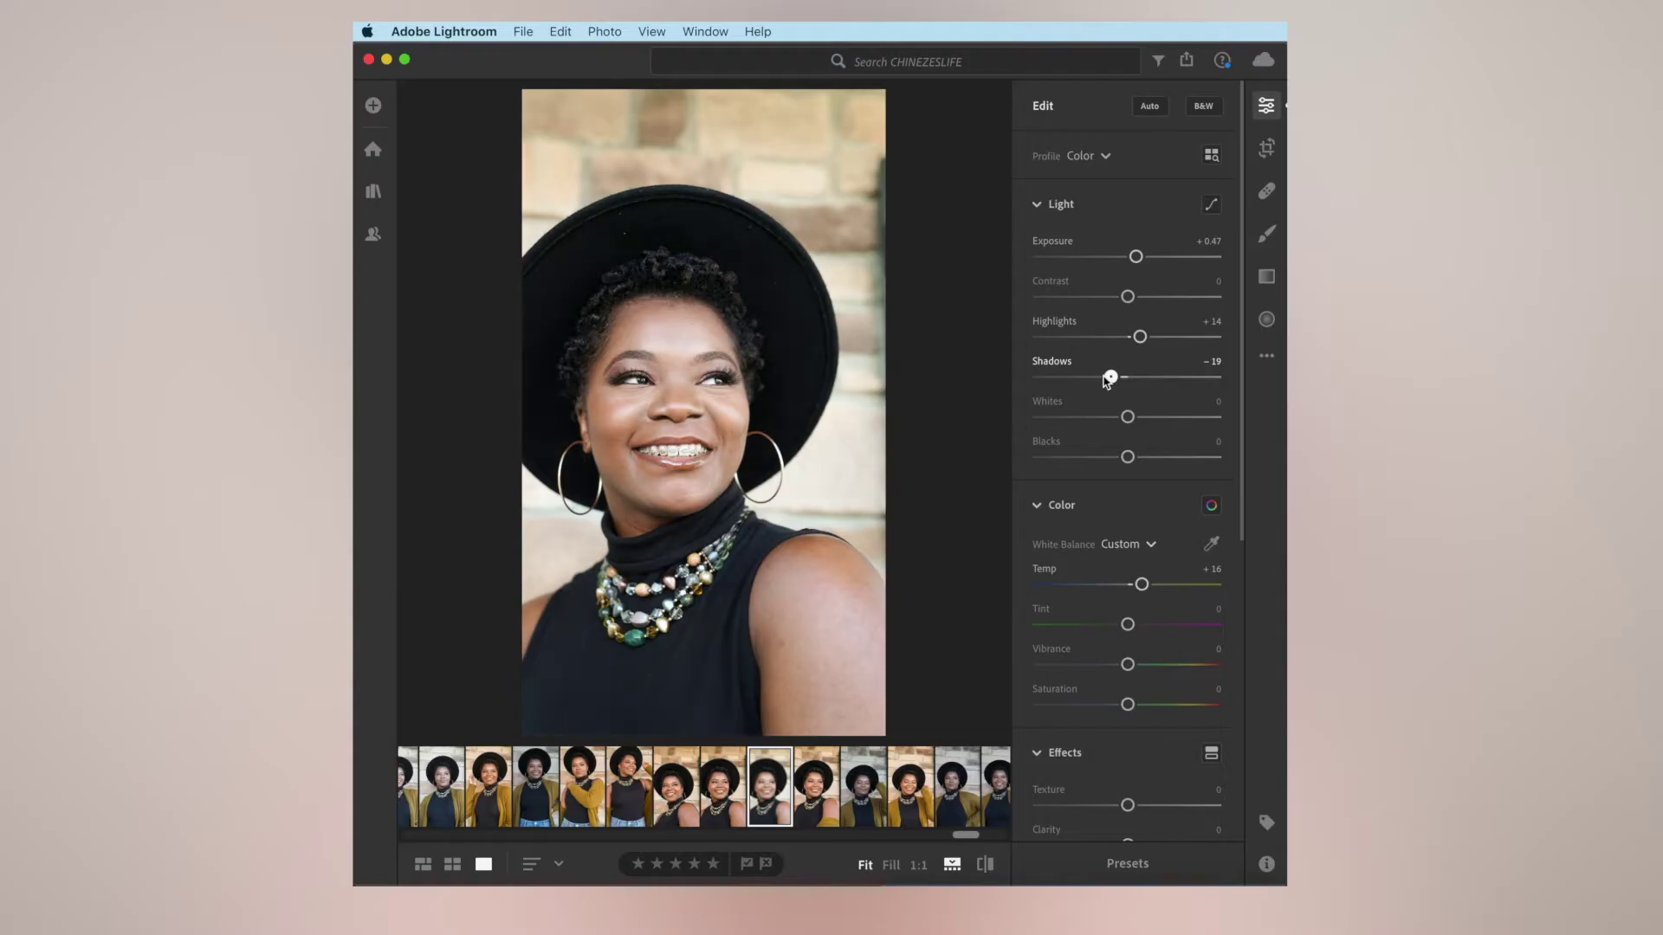
left_click_drag(1109, 378, 1158, 384)
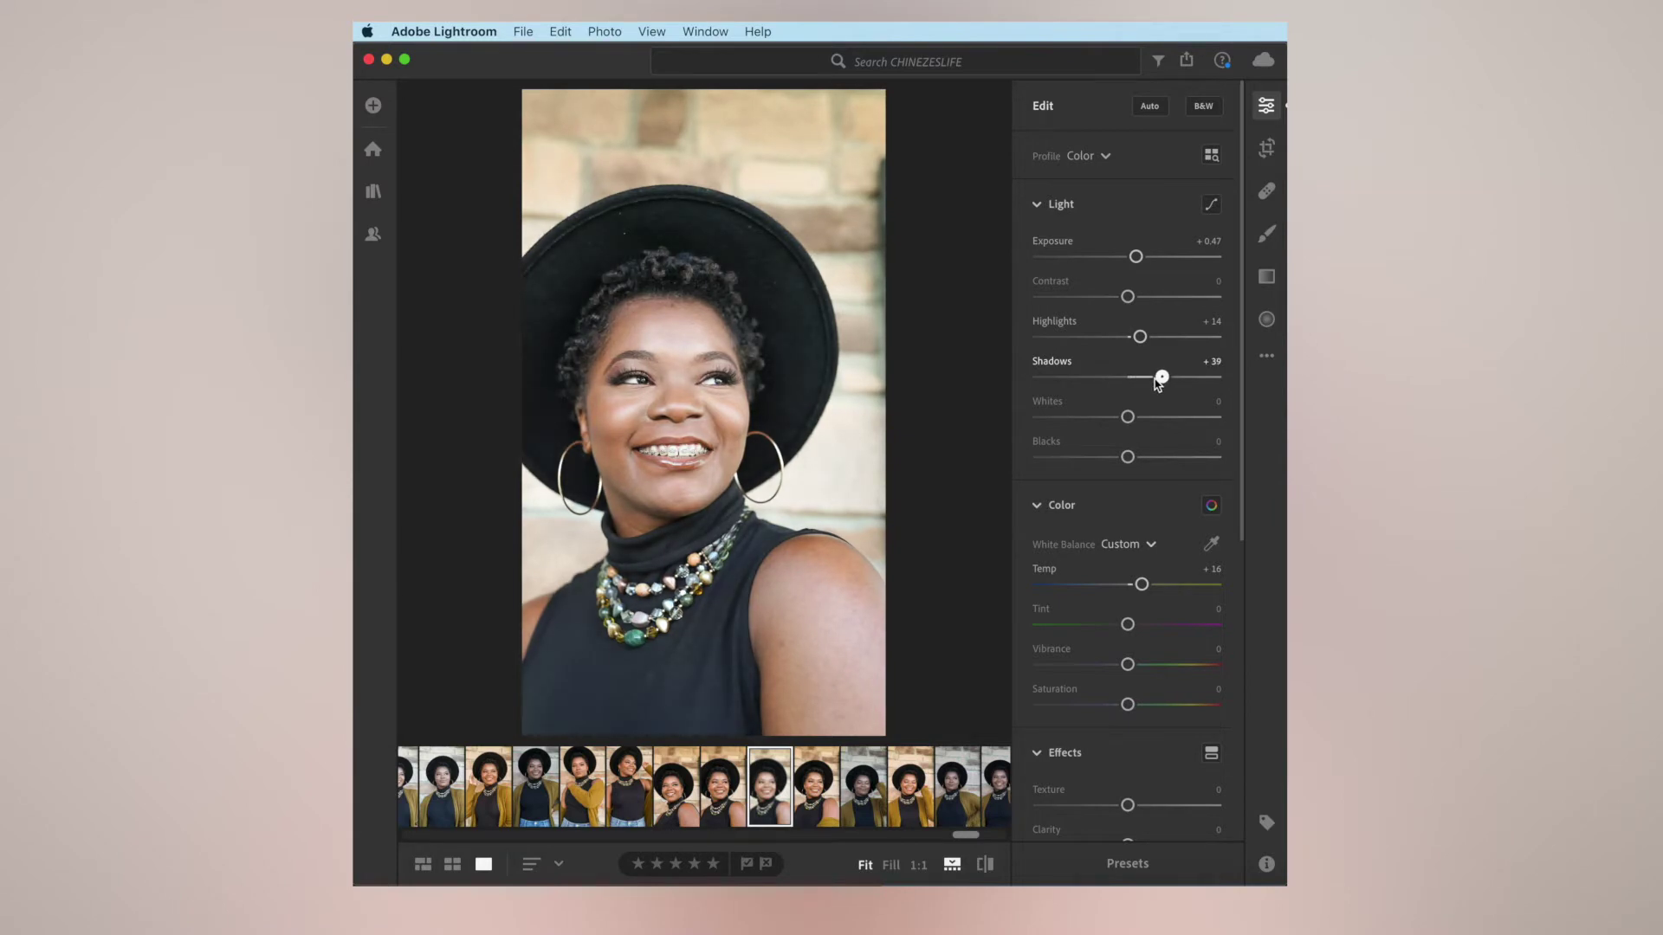
left_click_drag(1156, 381, 1085, 416)
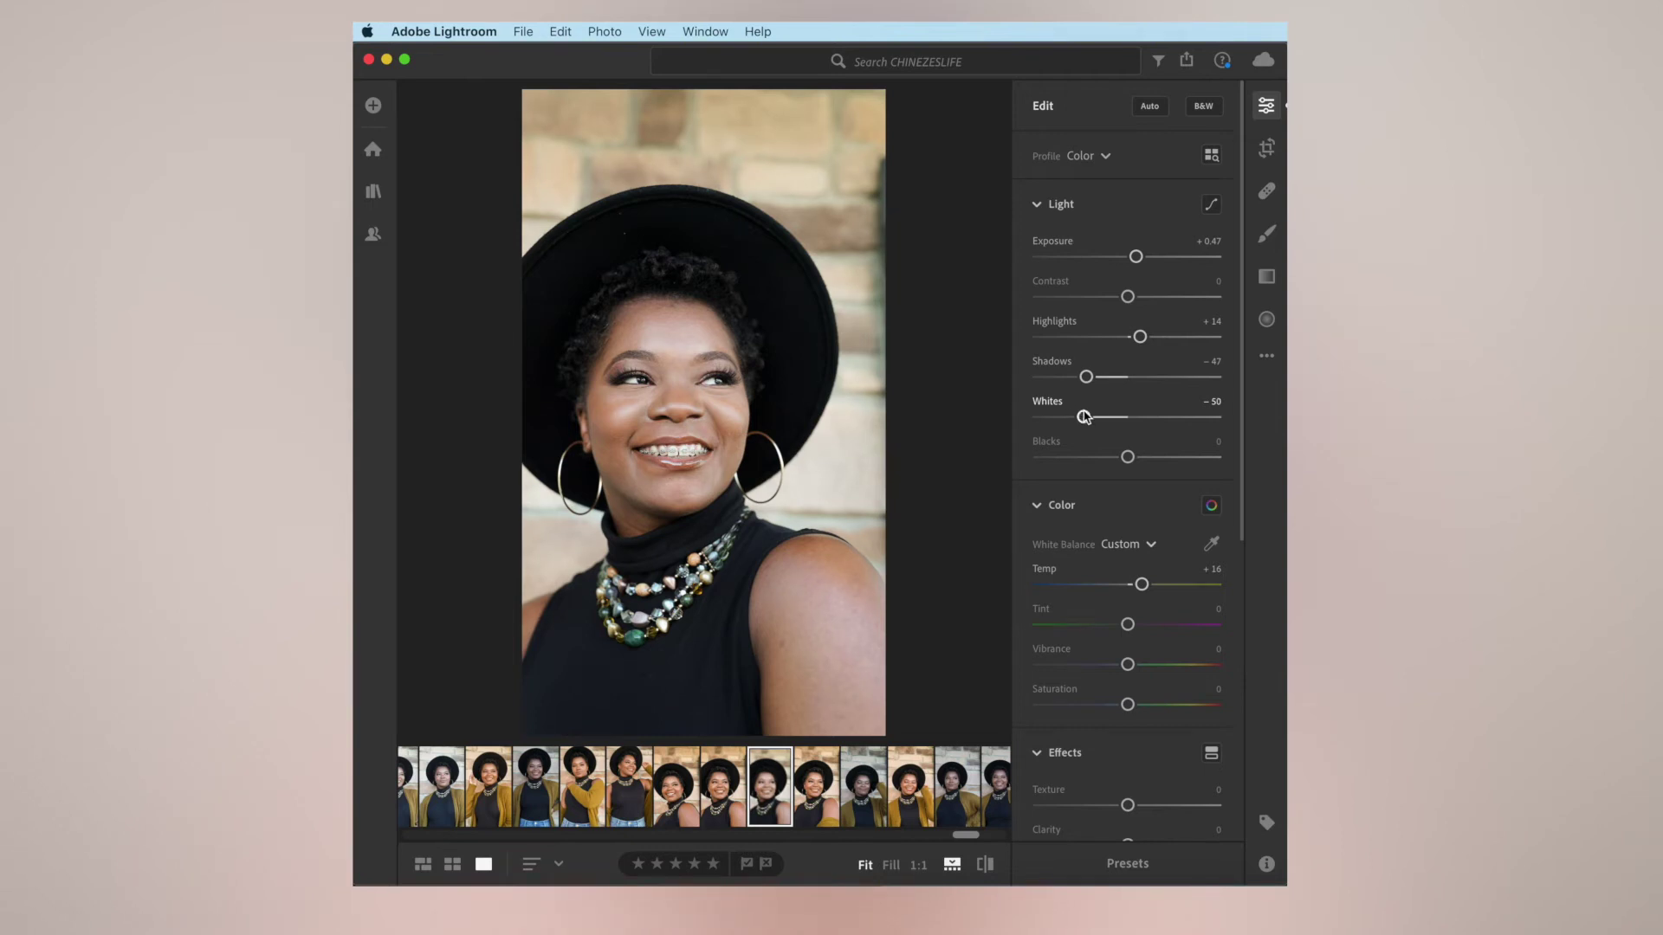
key("F2")
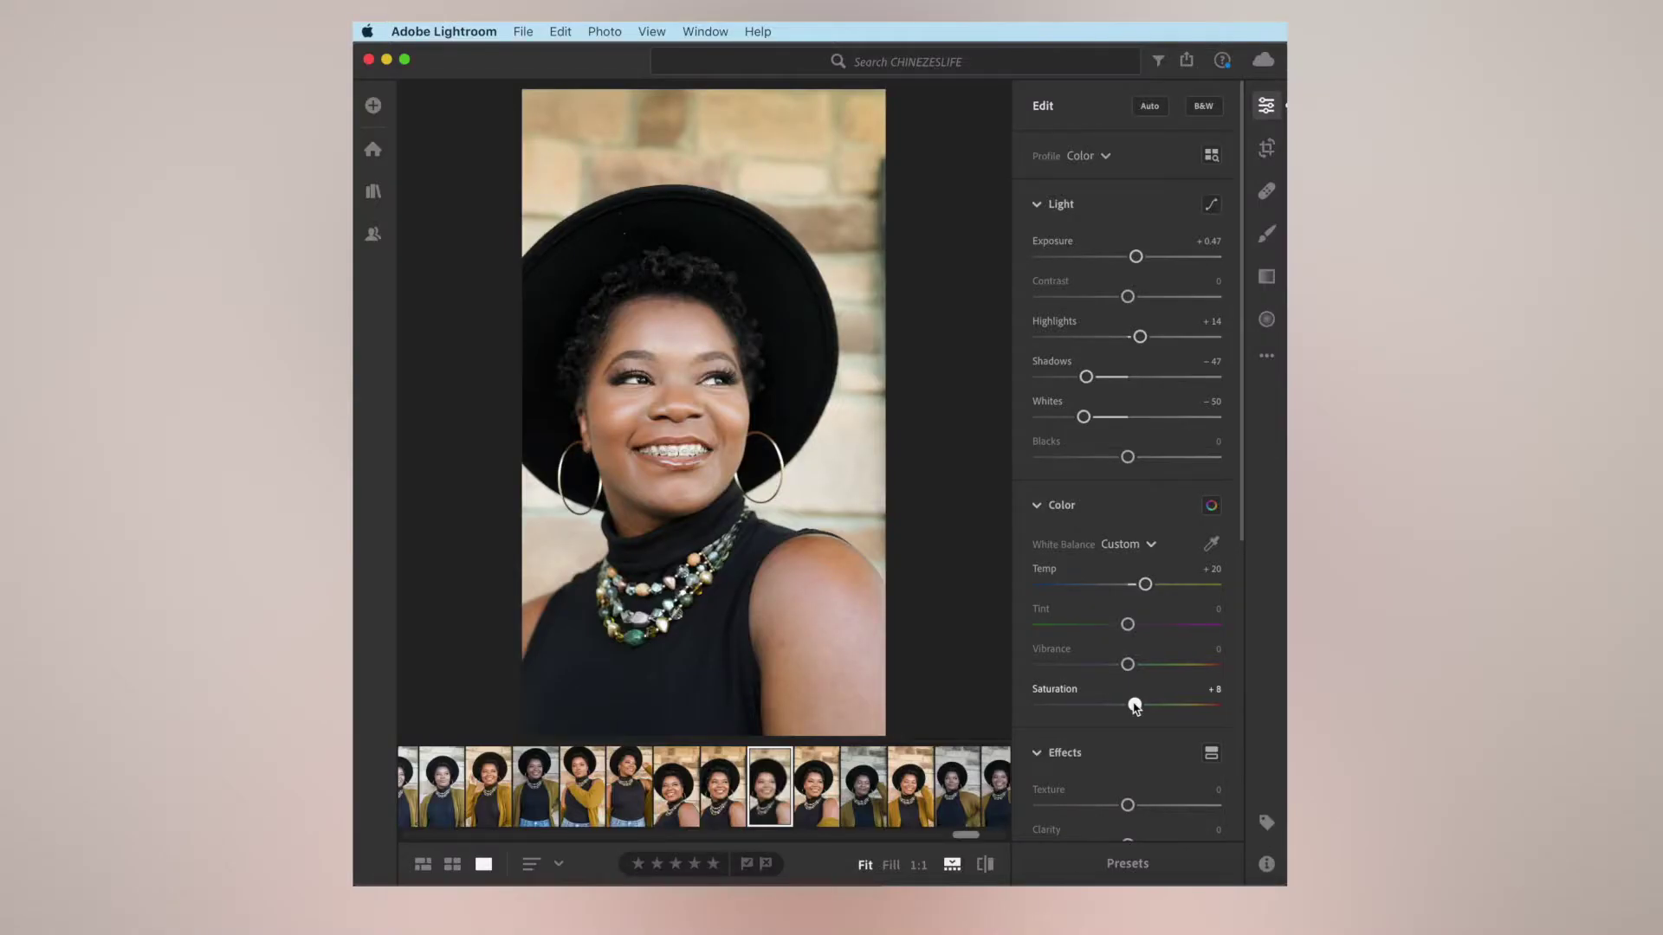
Set the portrait's Saturation to +17 and Temp to +24, and lower Texture to -15.
left_click_drag(1130, 705, 1143, 706)
left_click_drag(1144, 584, 1152, 584)
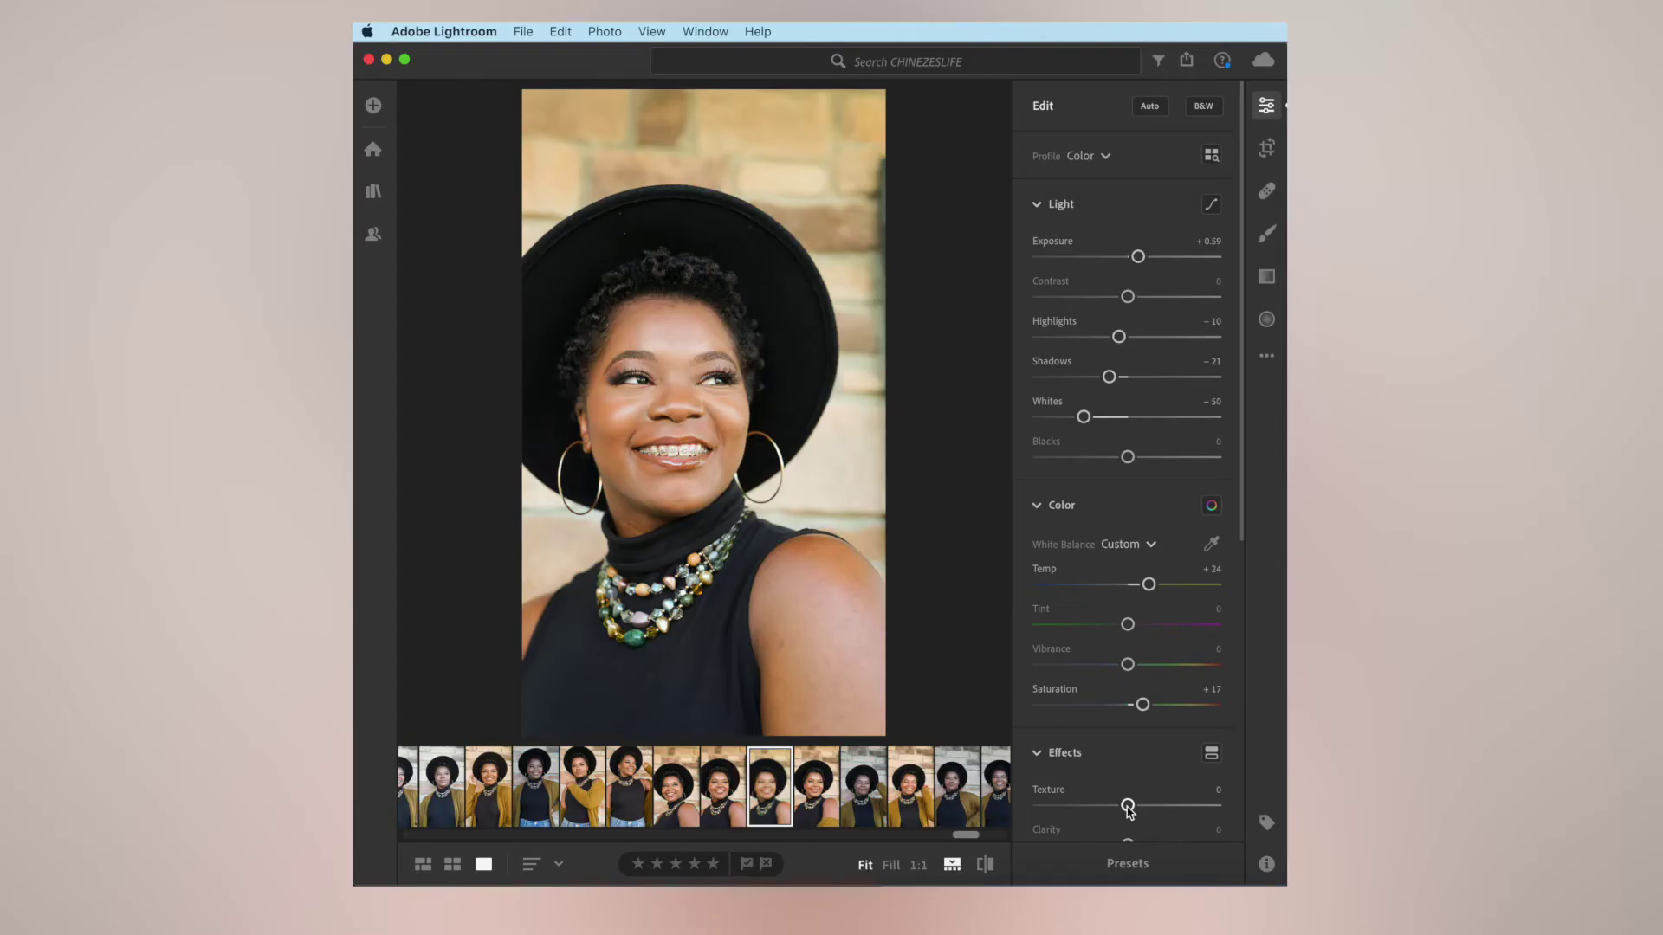
left_click_drag(1128, 806, 1015, 792)
left_click_drag(1040, 805, 1116, 806)
Examine the skin texture and facial detail of the edited portrait up close.
left_click(667, 385)
scroll(788, 453, "up", 3)
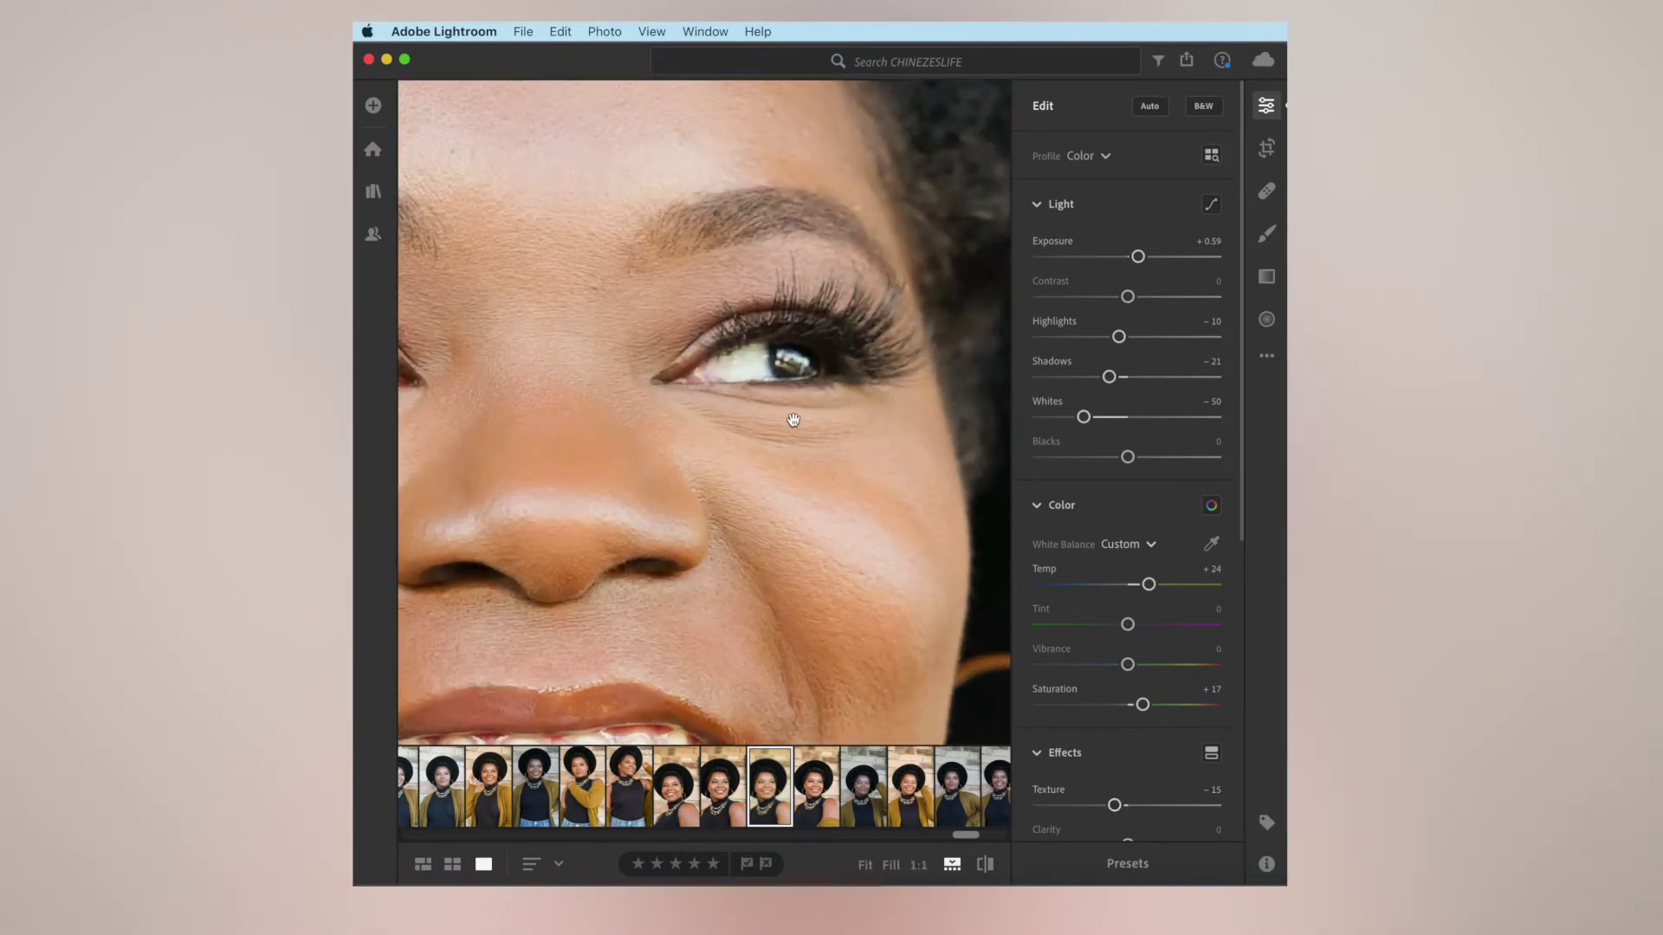
scroll(754, 411, "down", 3)
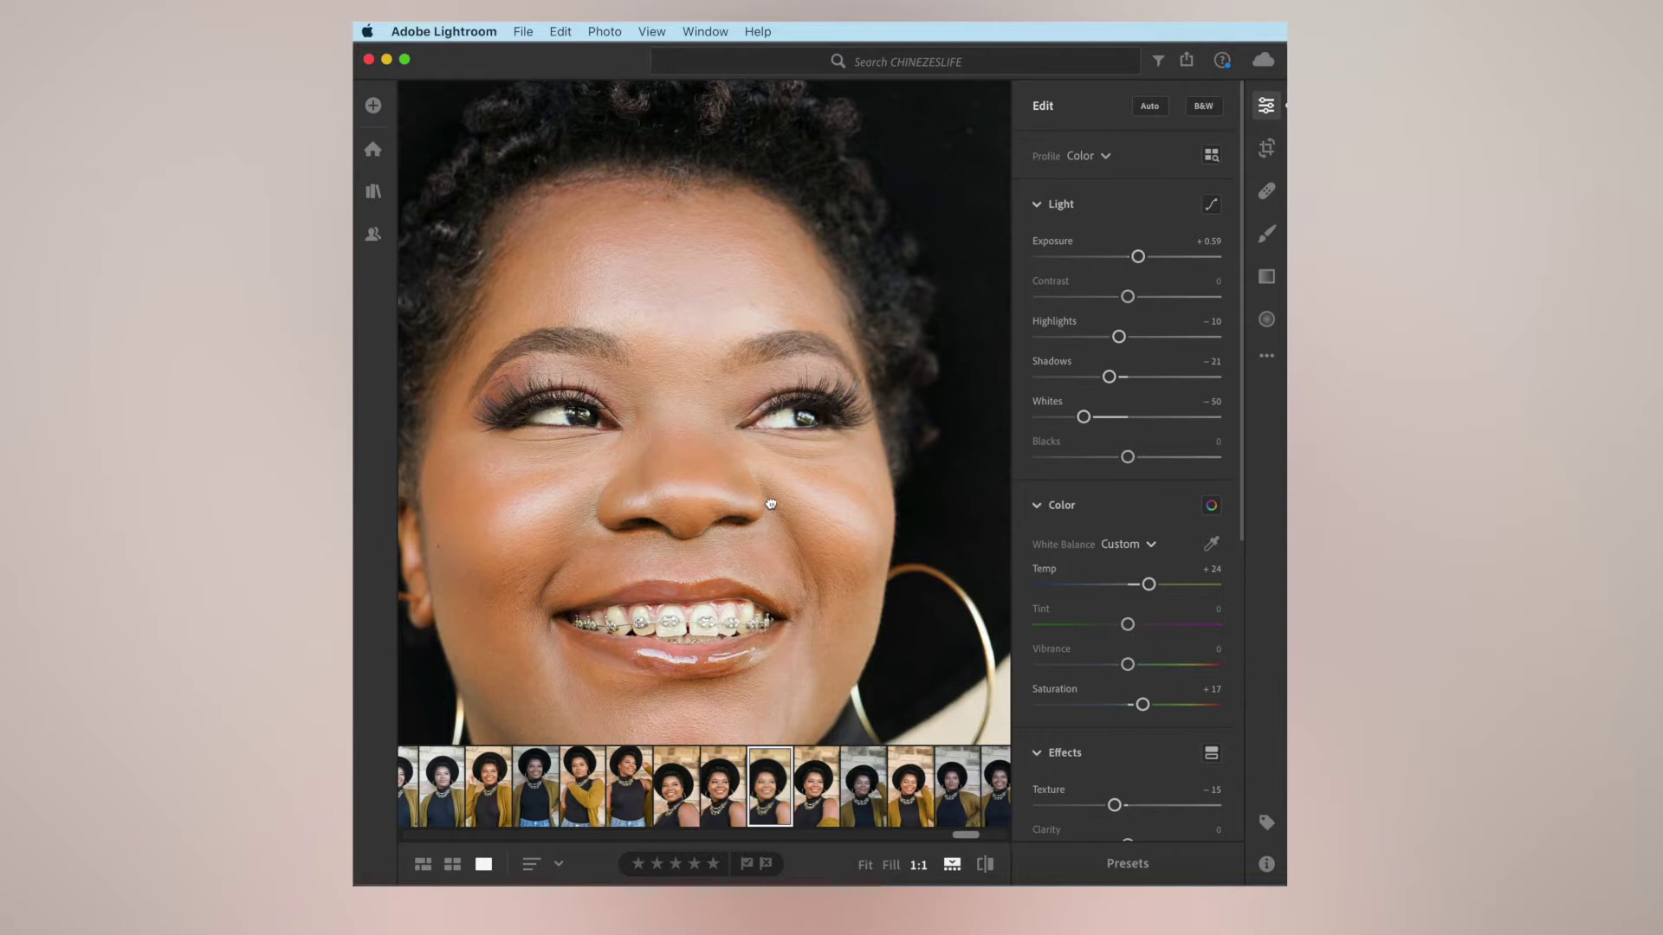
left_click(771, 504)
left_click(823, 469)
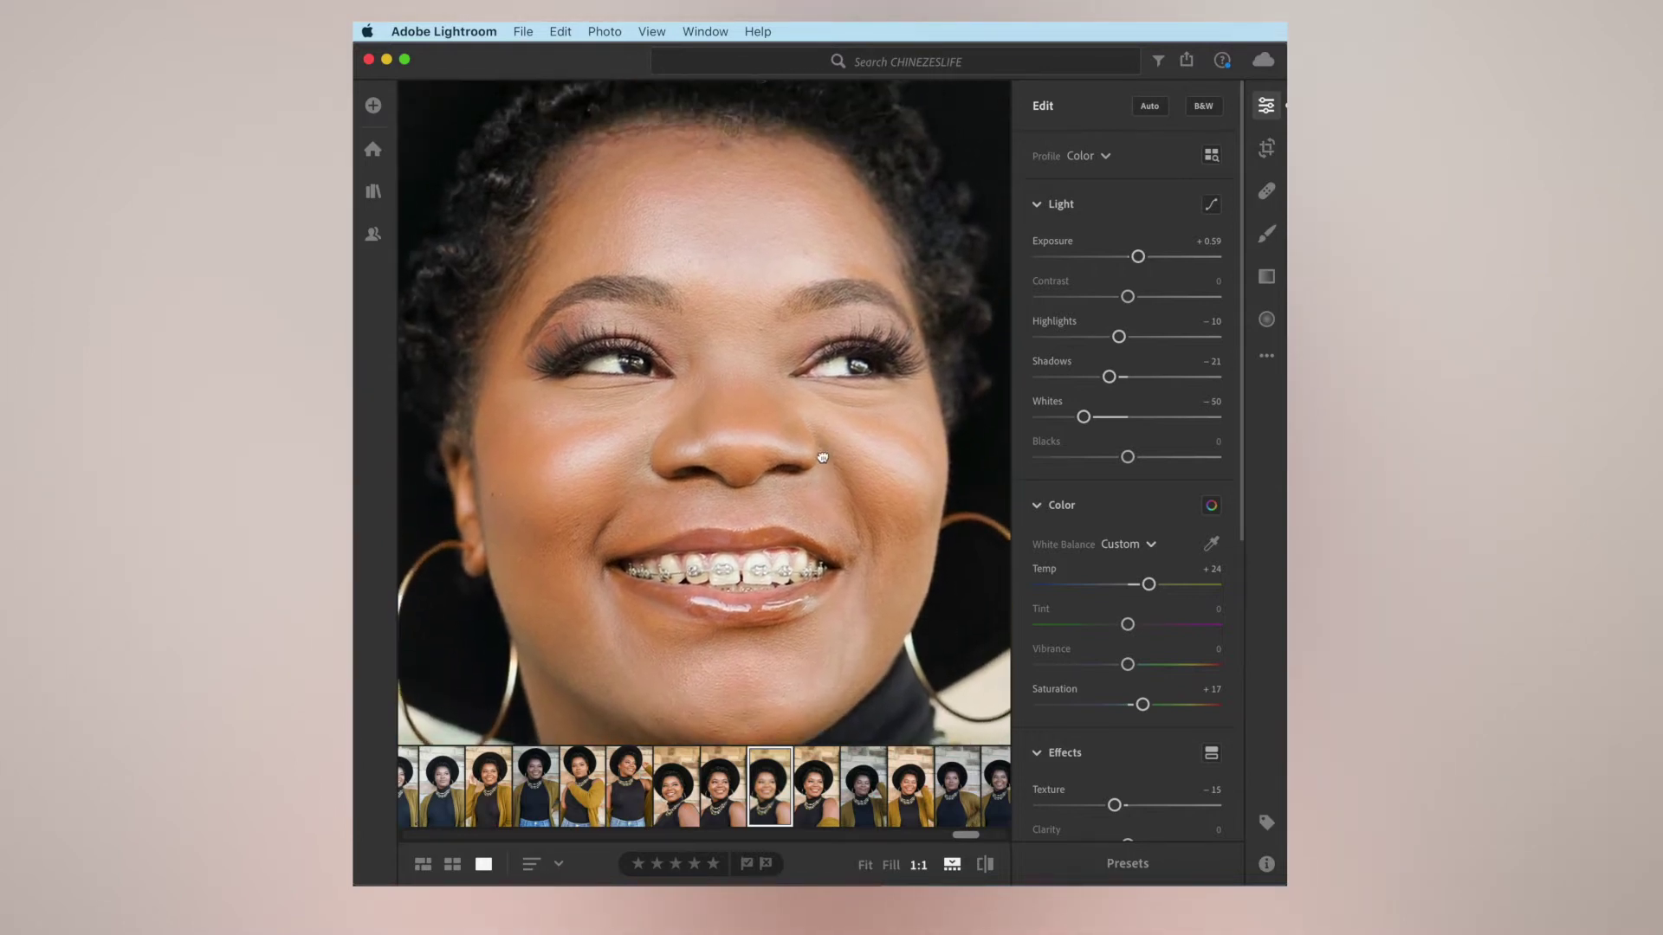
left_click_drag(823, 470, 826, 499)
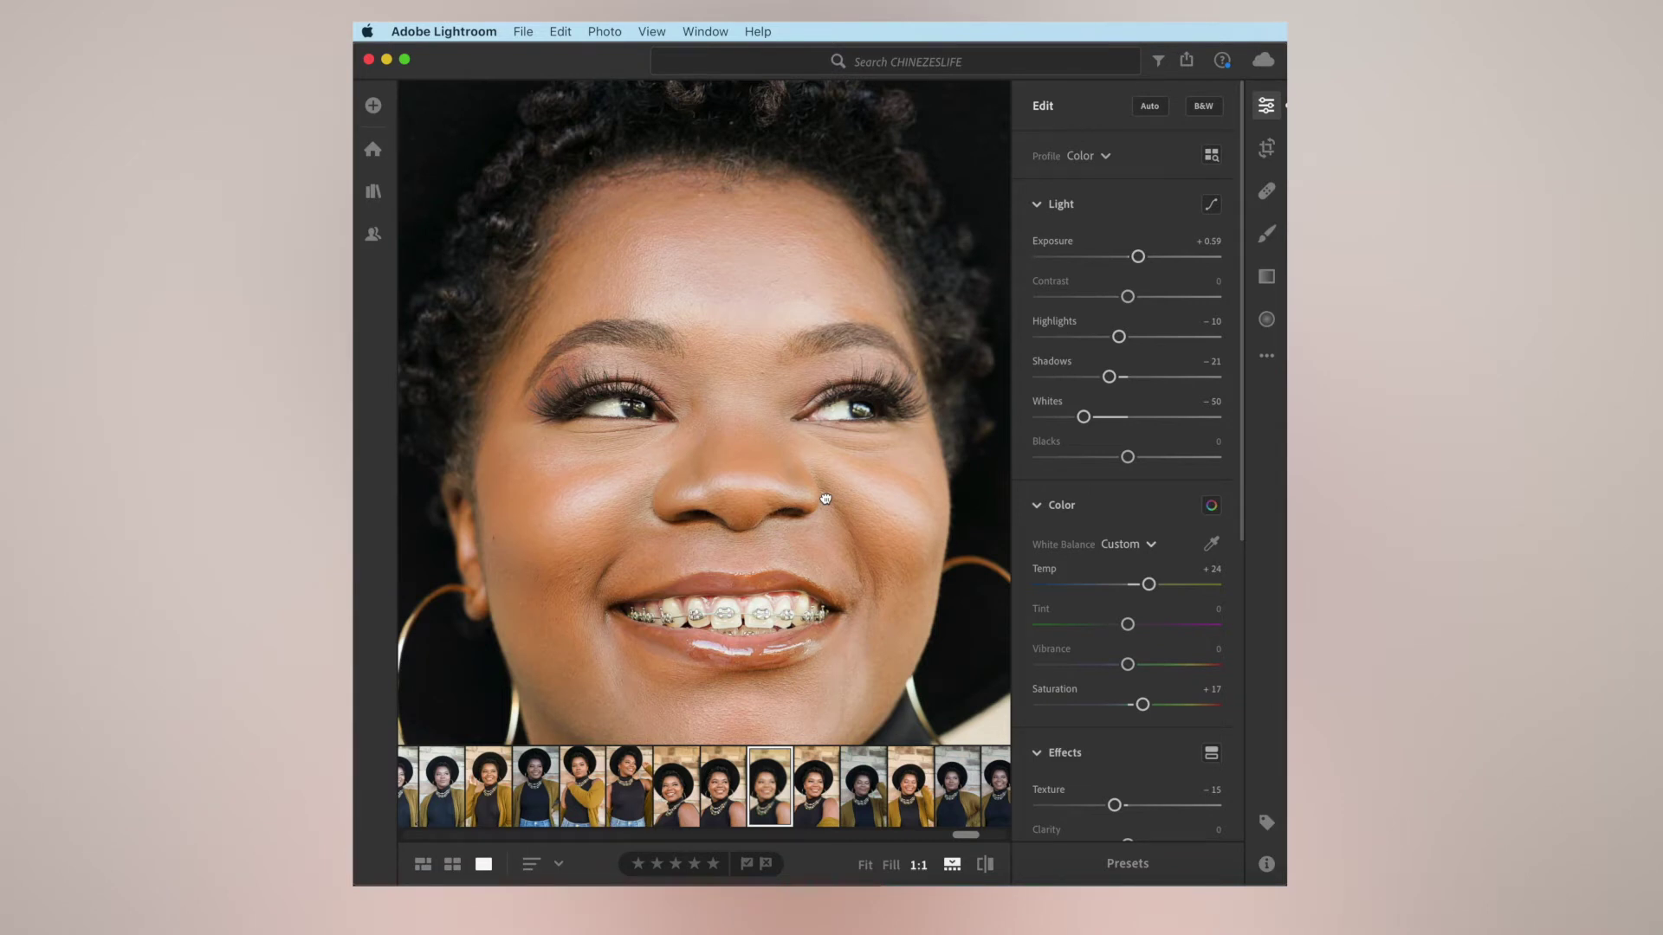
left_click(825, 499)
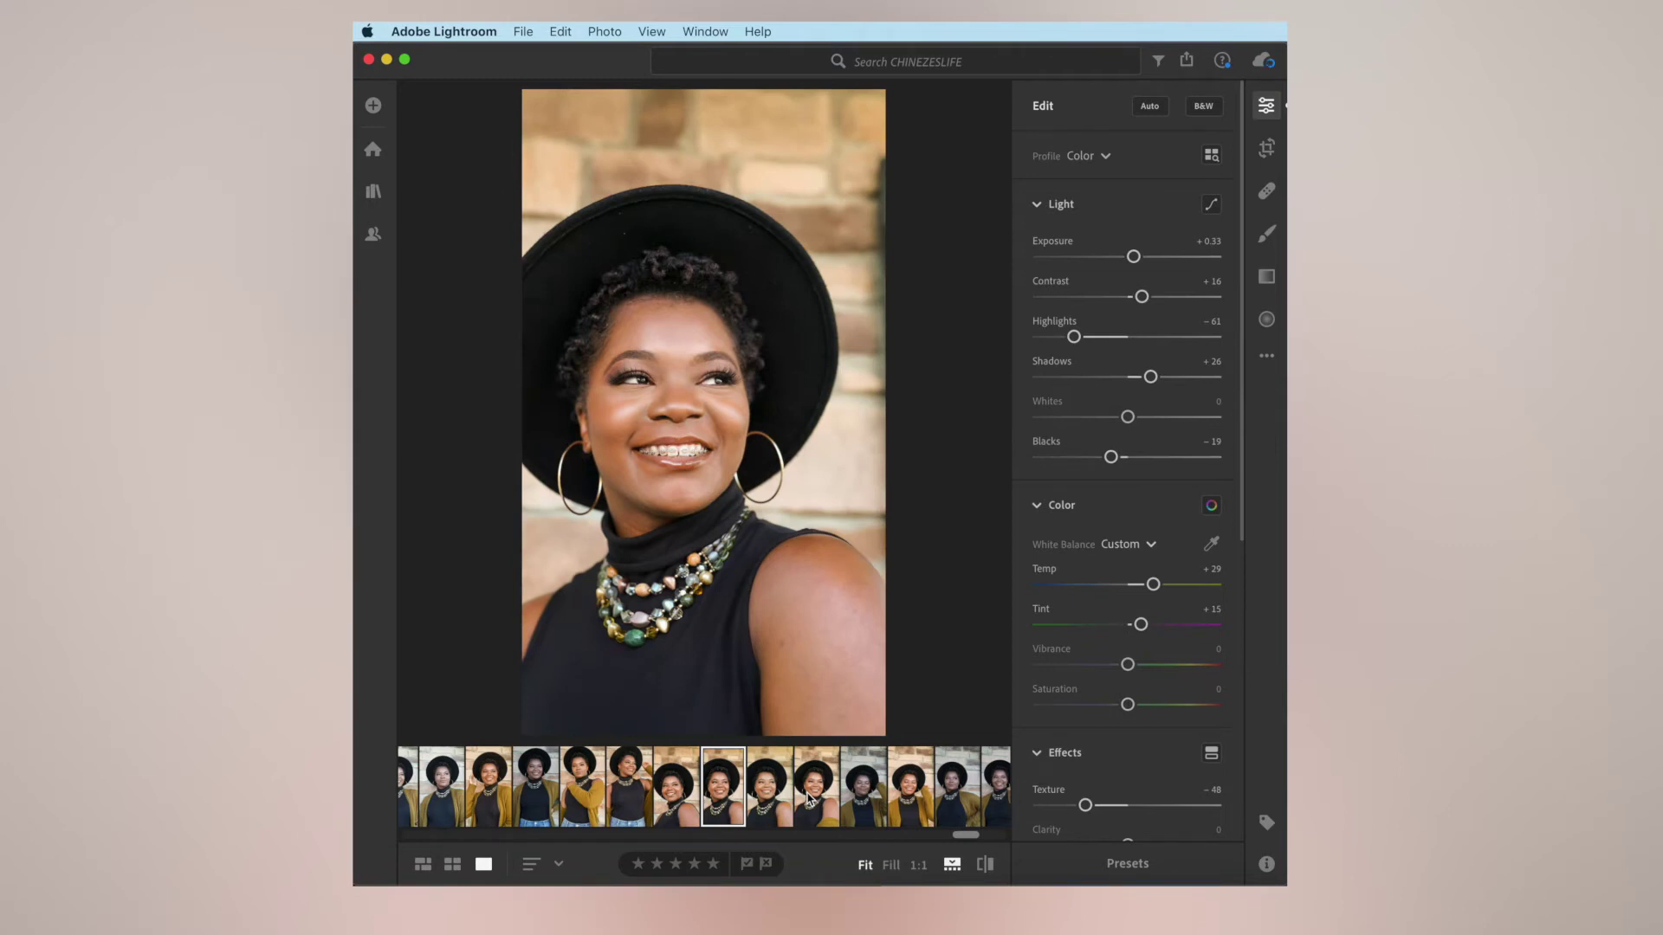
Compare the new edit with the previously edited version of the same portrait beside it.
key("Right")
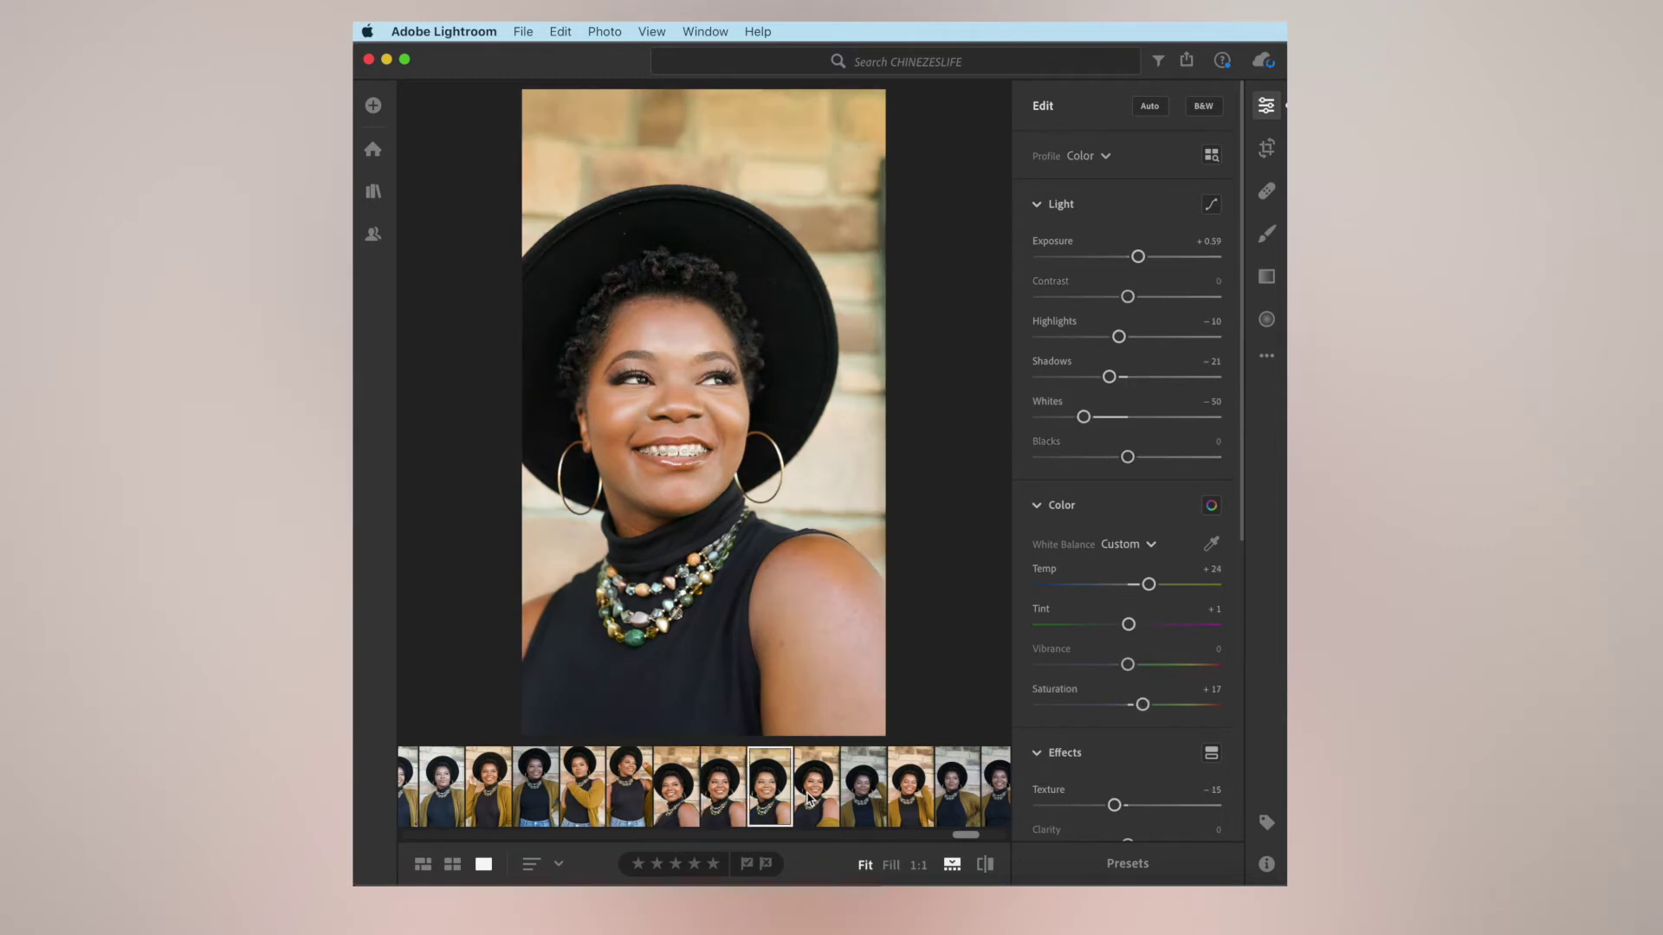
key("Left")
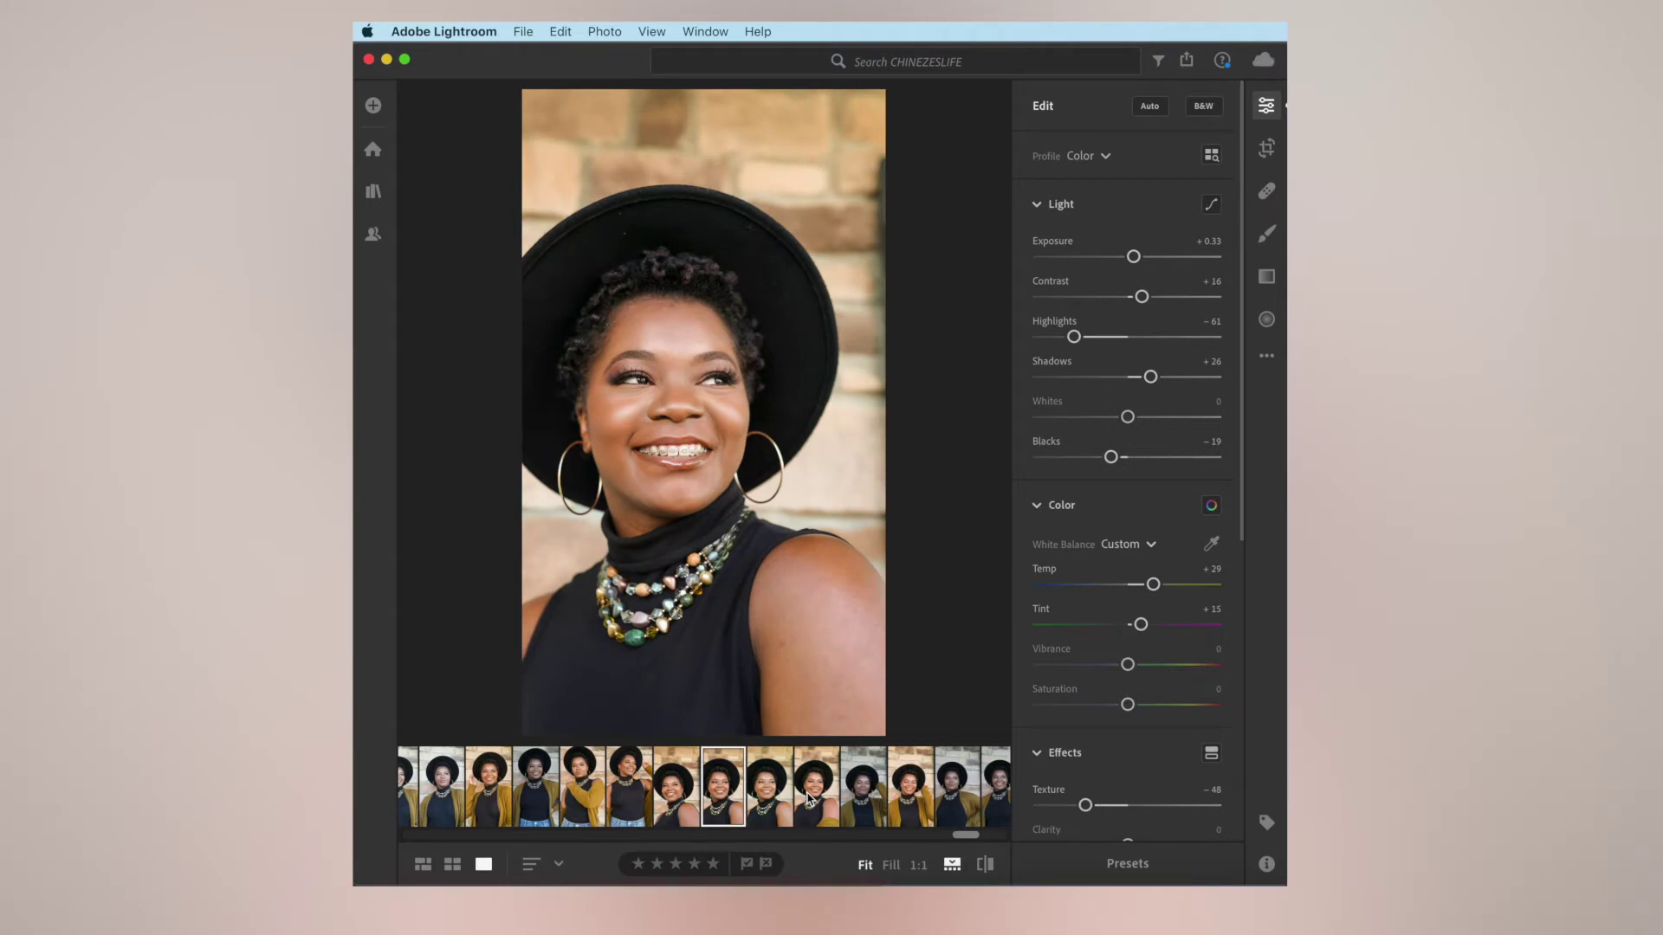
key("Right")
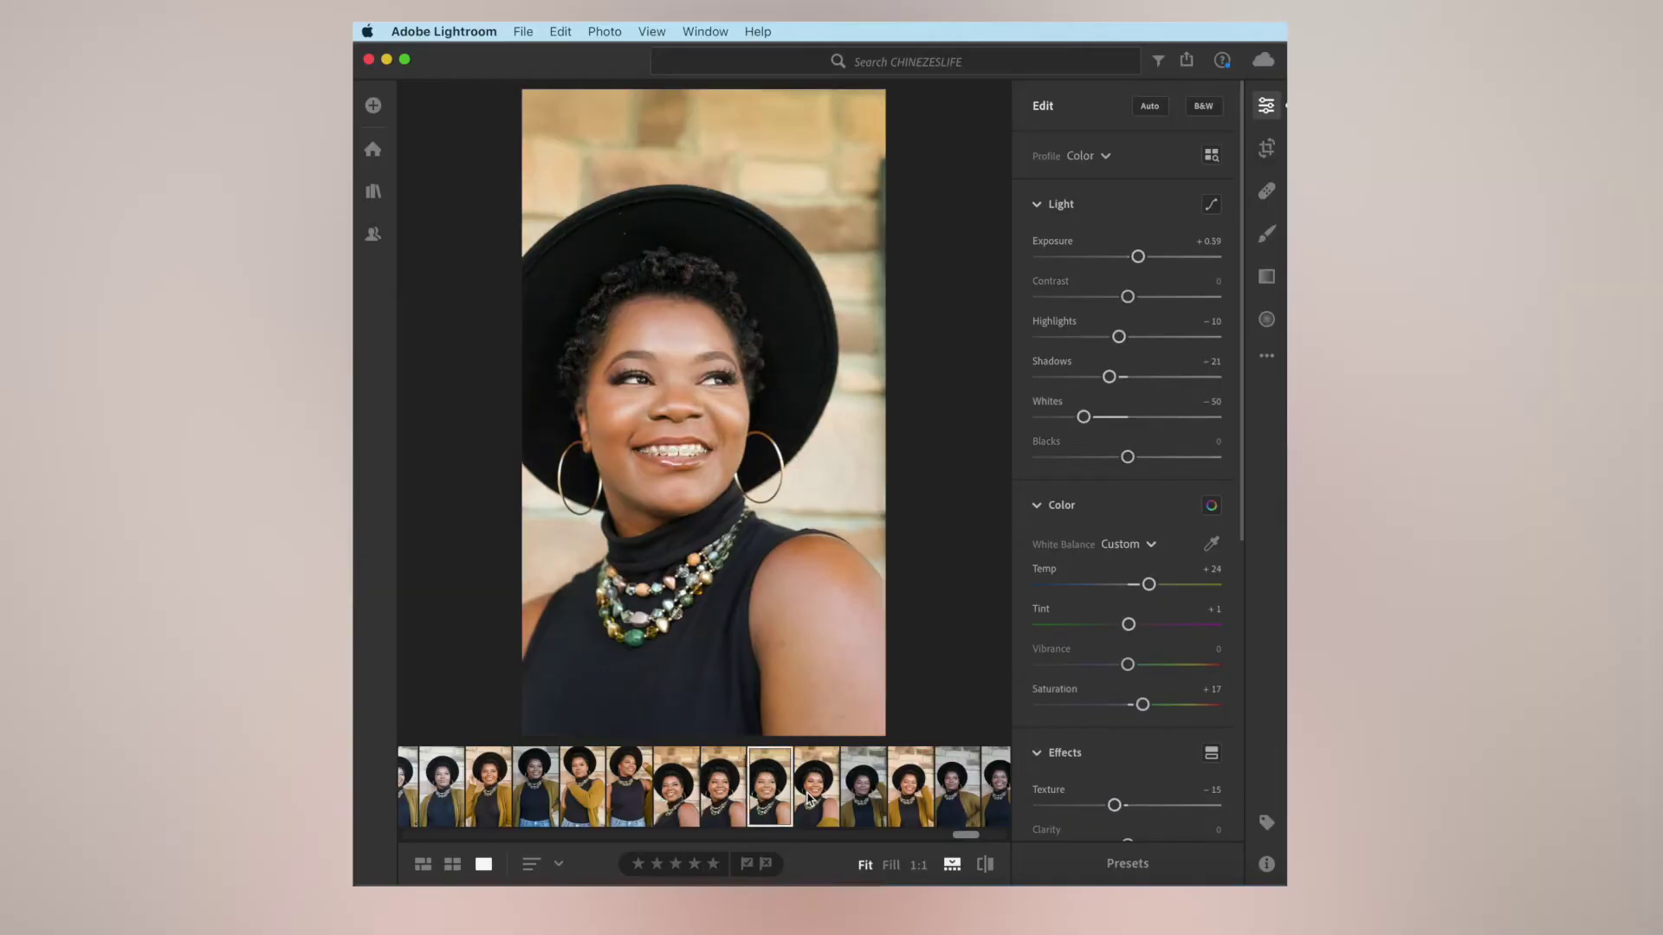
key("Left")
key("Right")
key("Left")
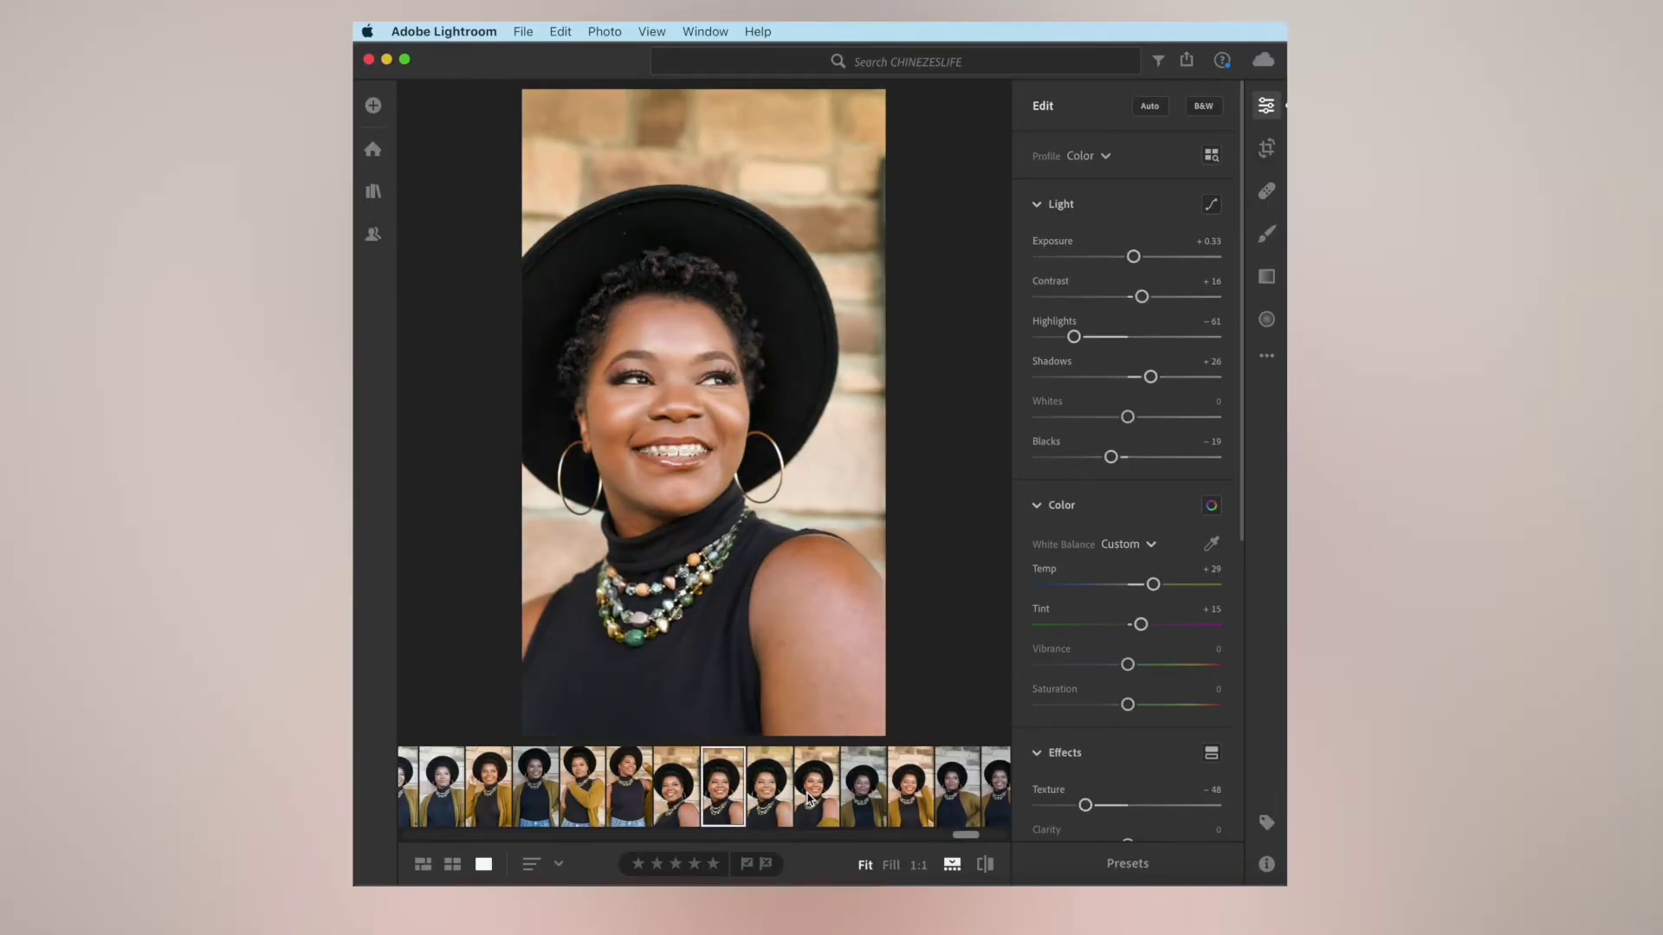
Copy the previously edited version's edit settings, paste them onto the eyes-closed portrait in the mustard cardigan, and slightly raise its exposure.
key("super+c")
key("Right")
key("Right")
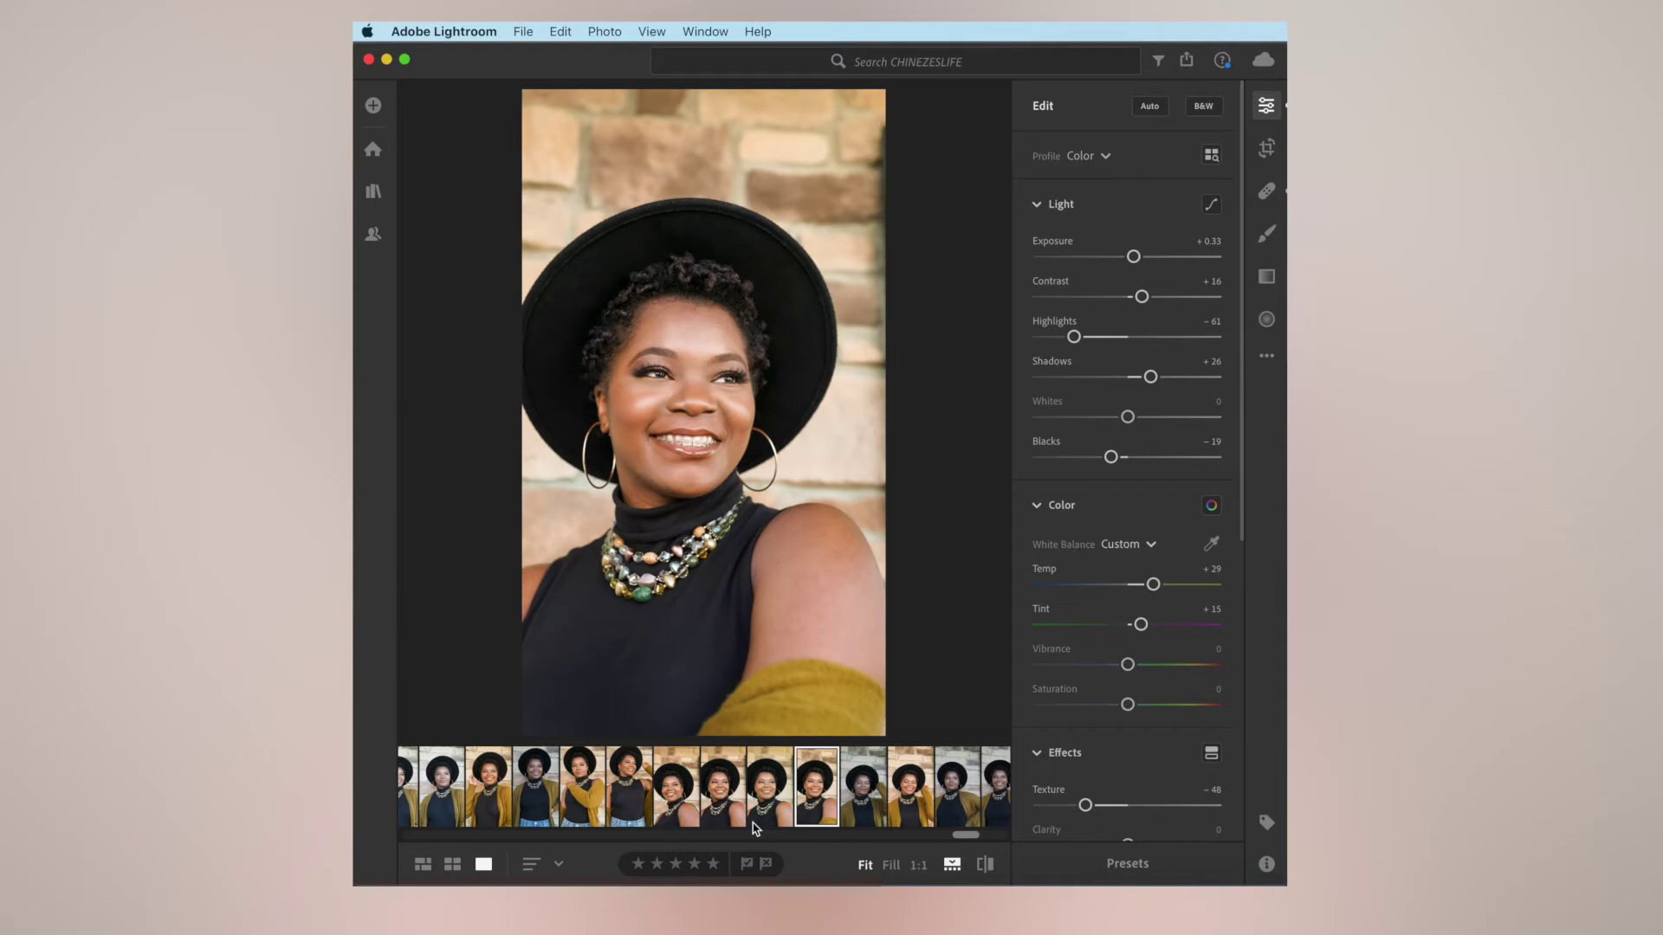
key("Right")
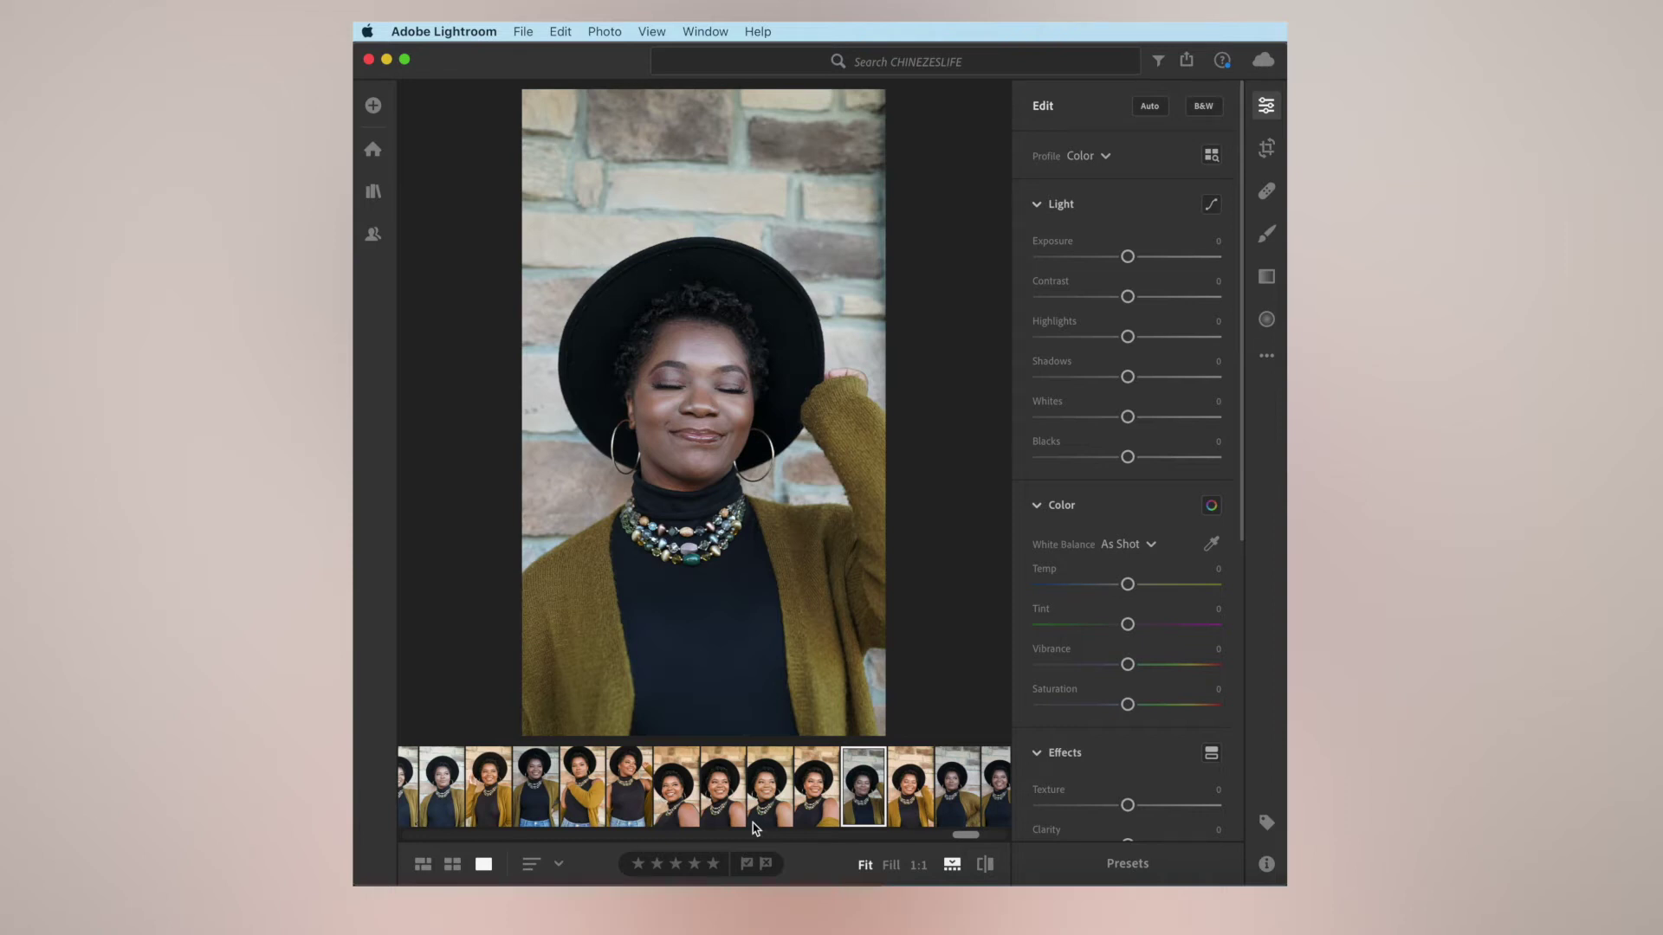
key("super+v")
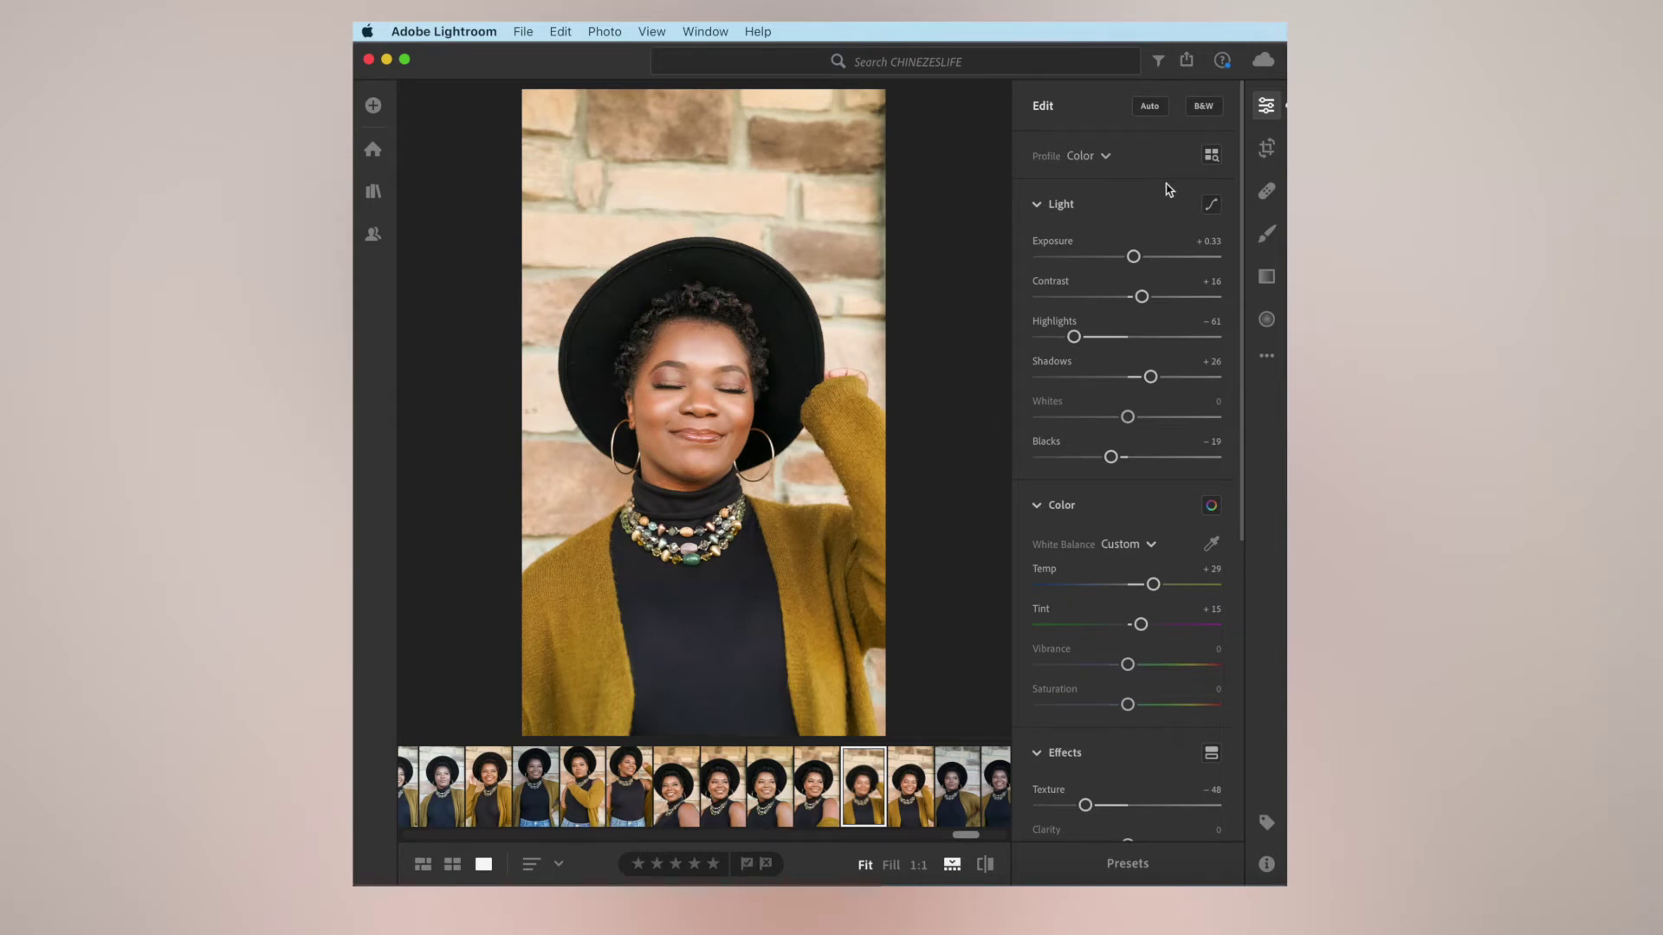
left_click_drag(1133, 256, 1135, 257)
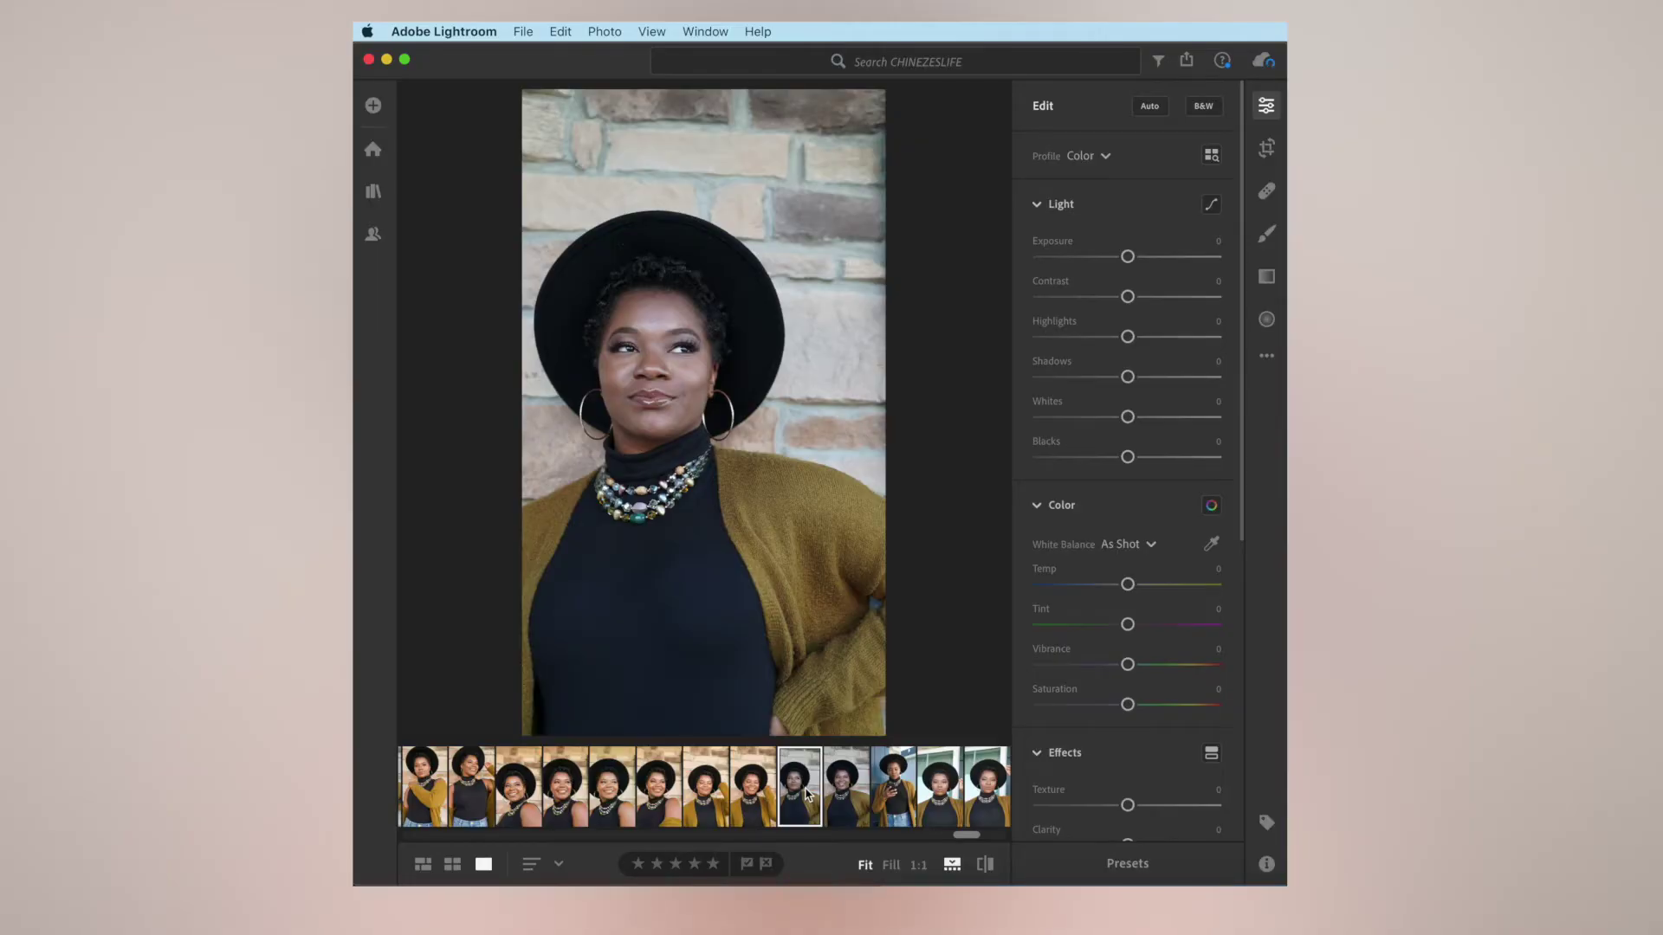
Paste the copied edit settings onto the two remaining unedited cardigan portraits against the stone wall.
key("super+v")
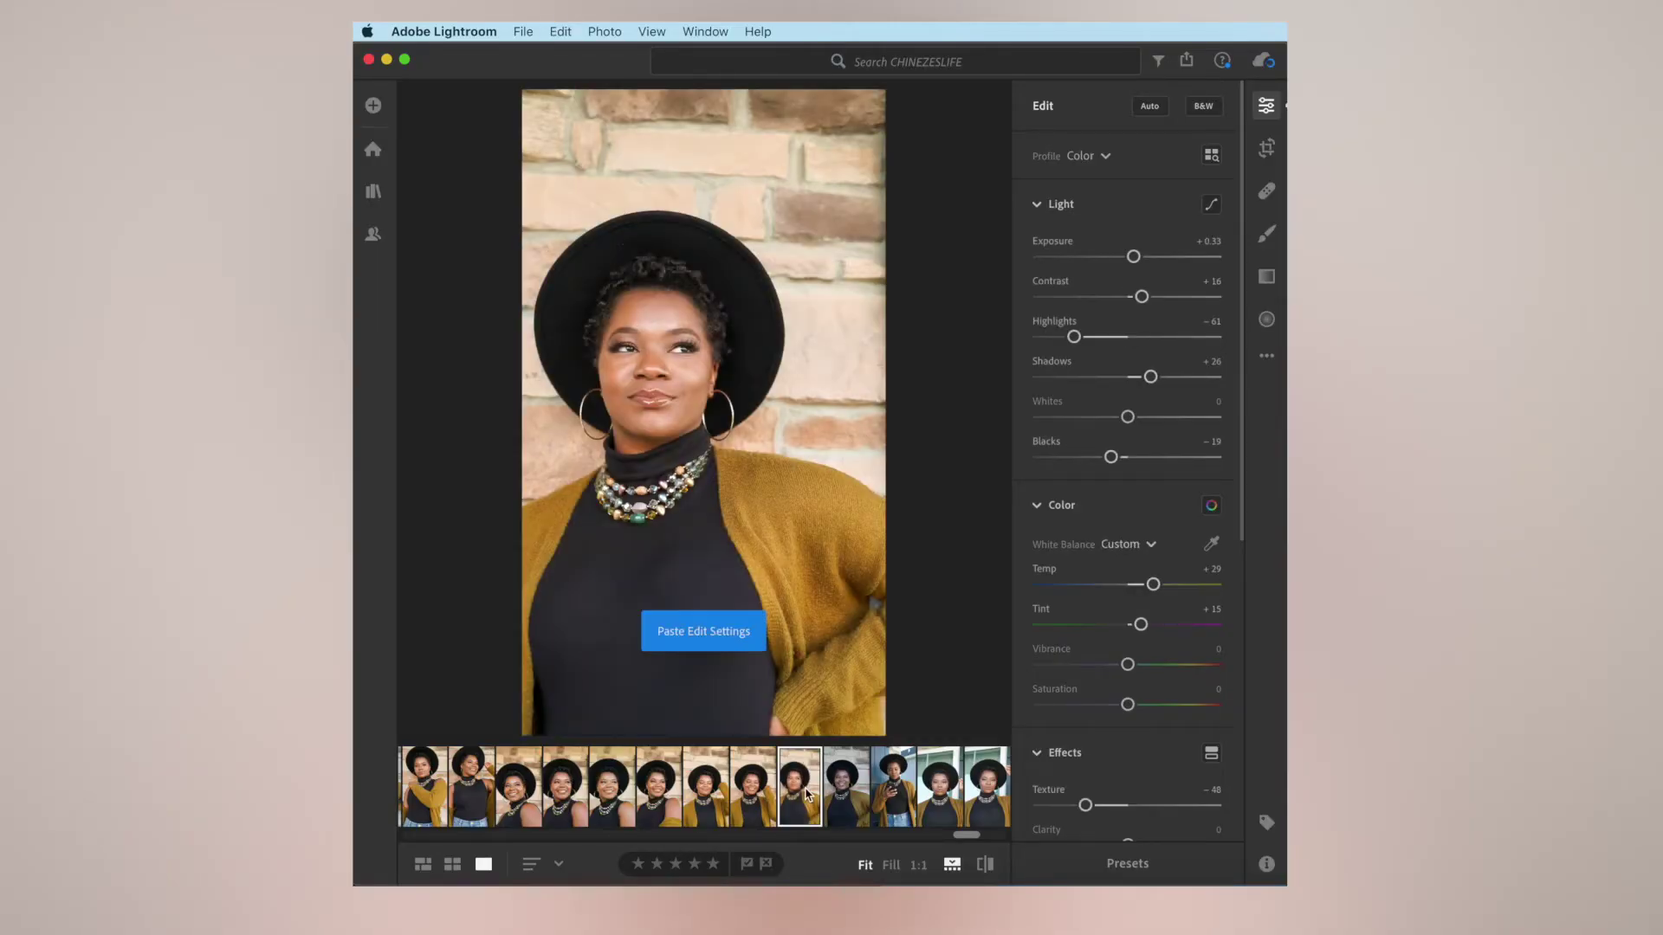
key("Right")
key("super+v")
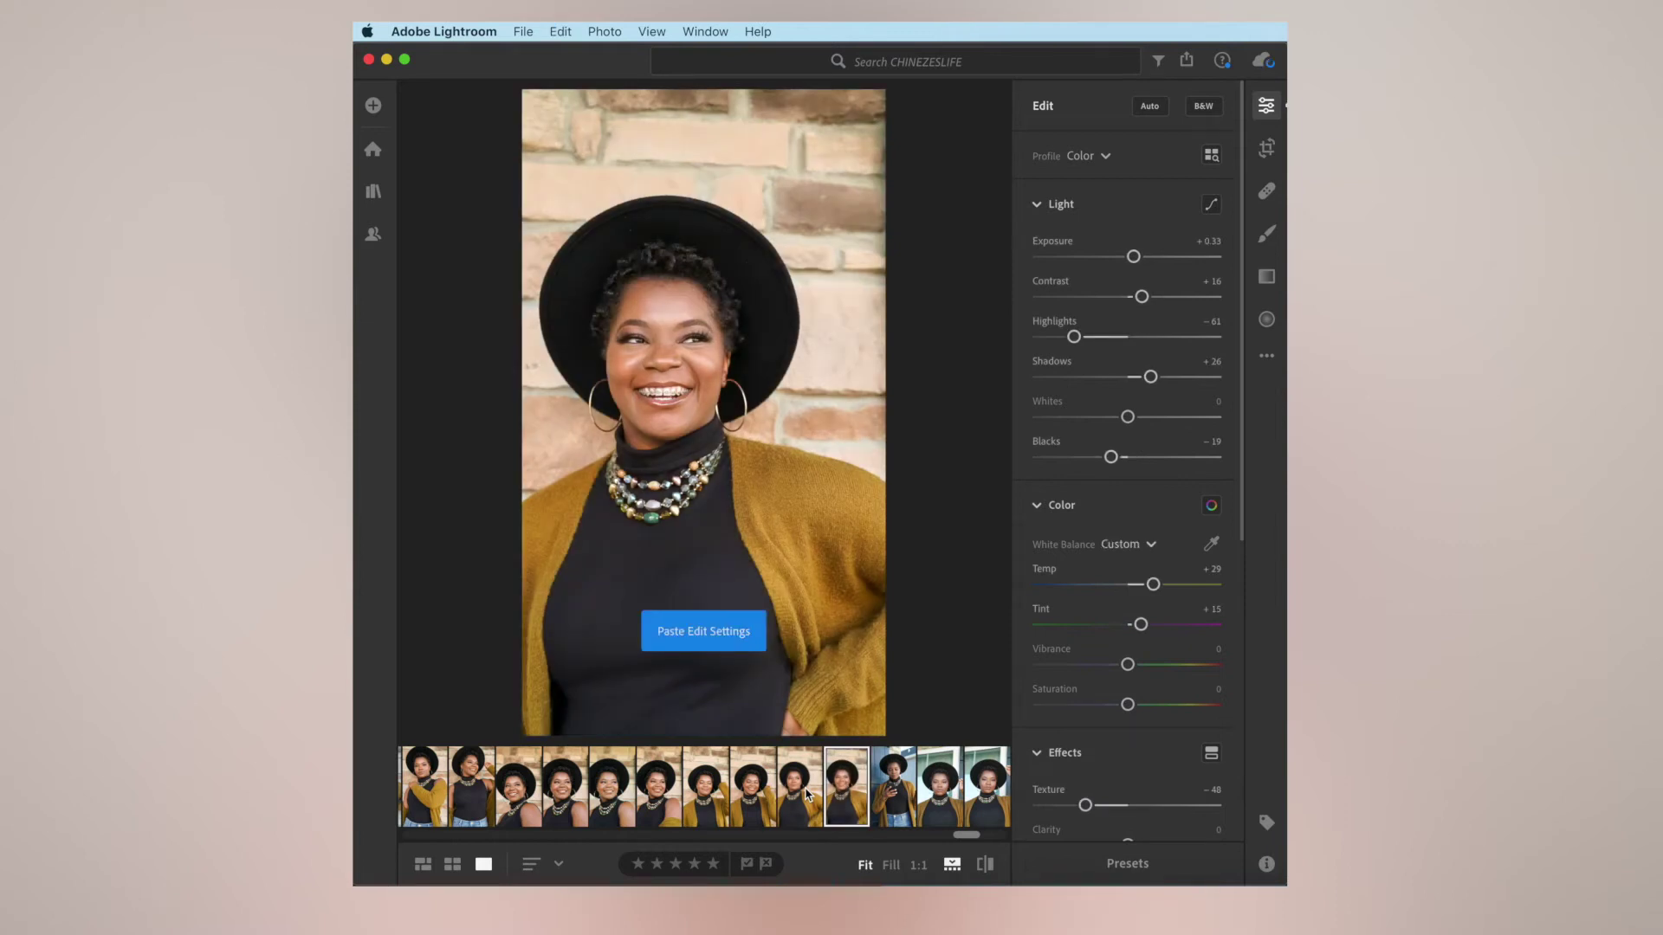
Remove the photo of the woman looking at her phone beside the blue door.
key("Right")
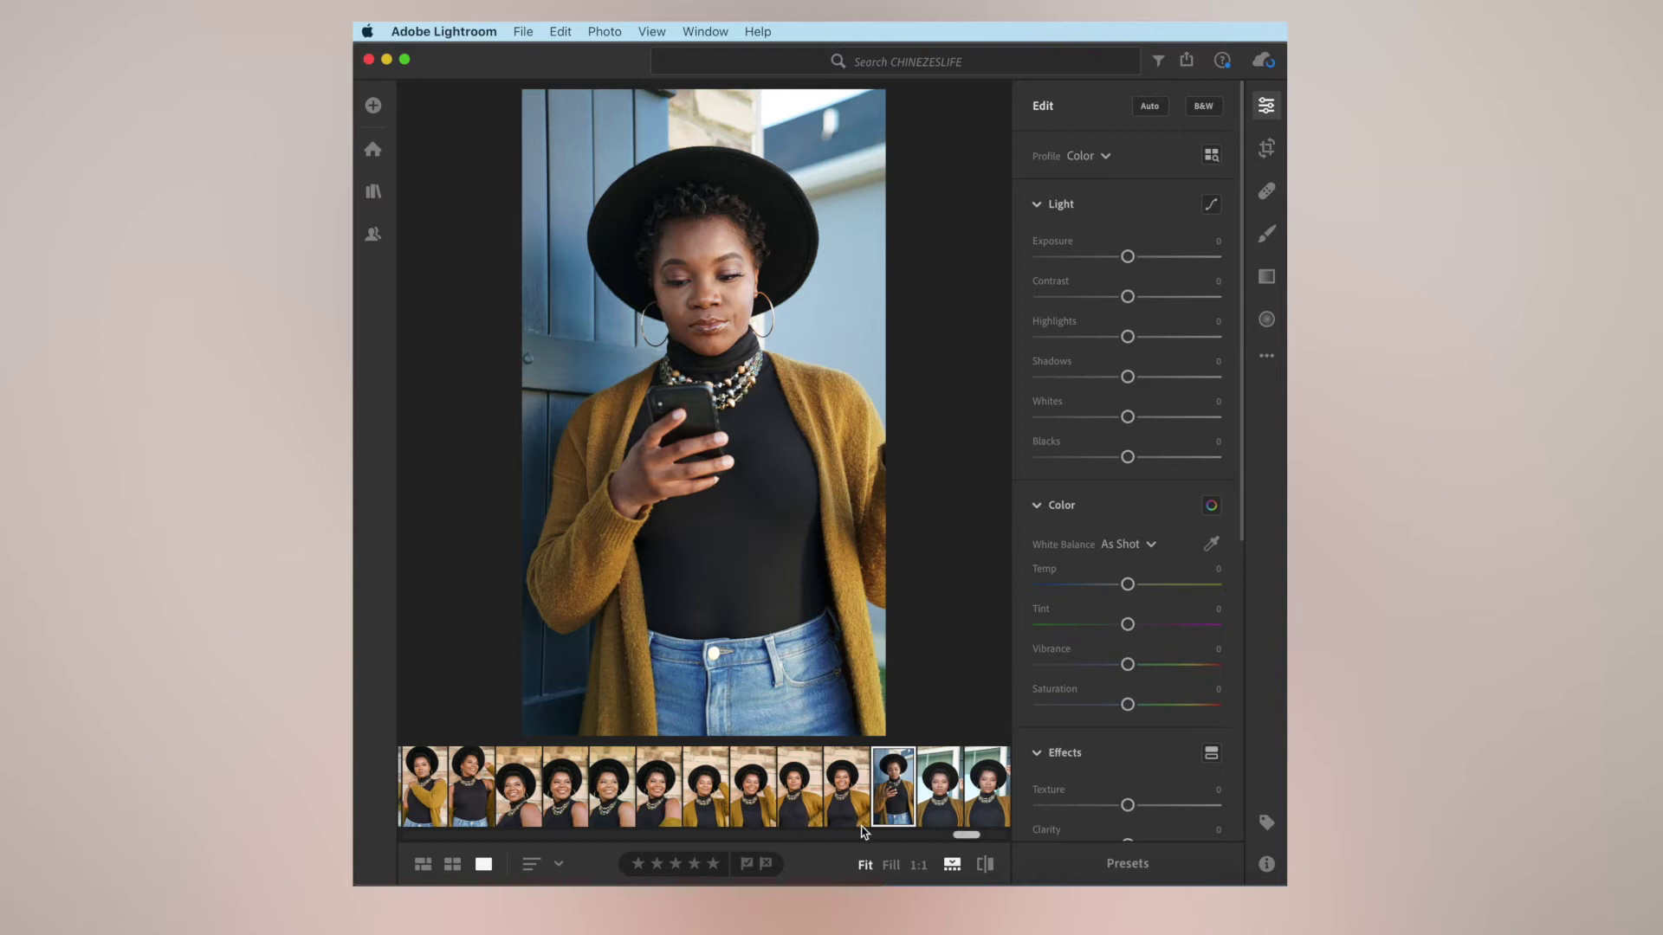
key("Right")
scroll(934, 785, "right", 2)
scroll(933, 786, "right", 1)
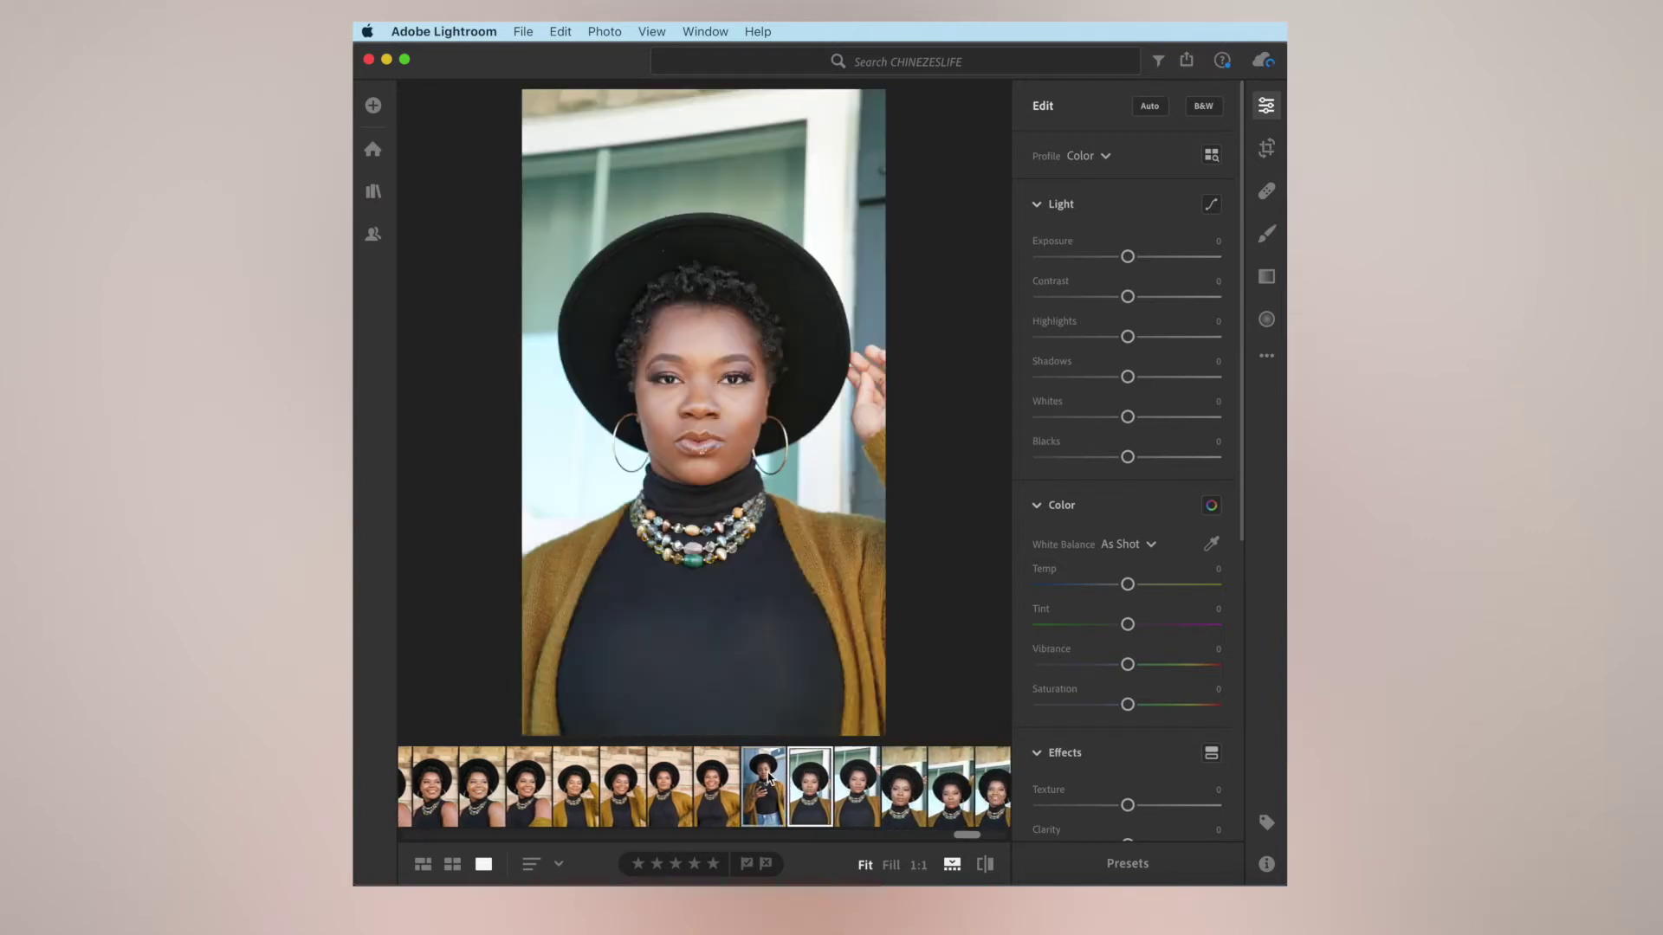
right_click(768, 778)
left_click(814, 719)
key("Return")
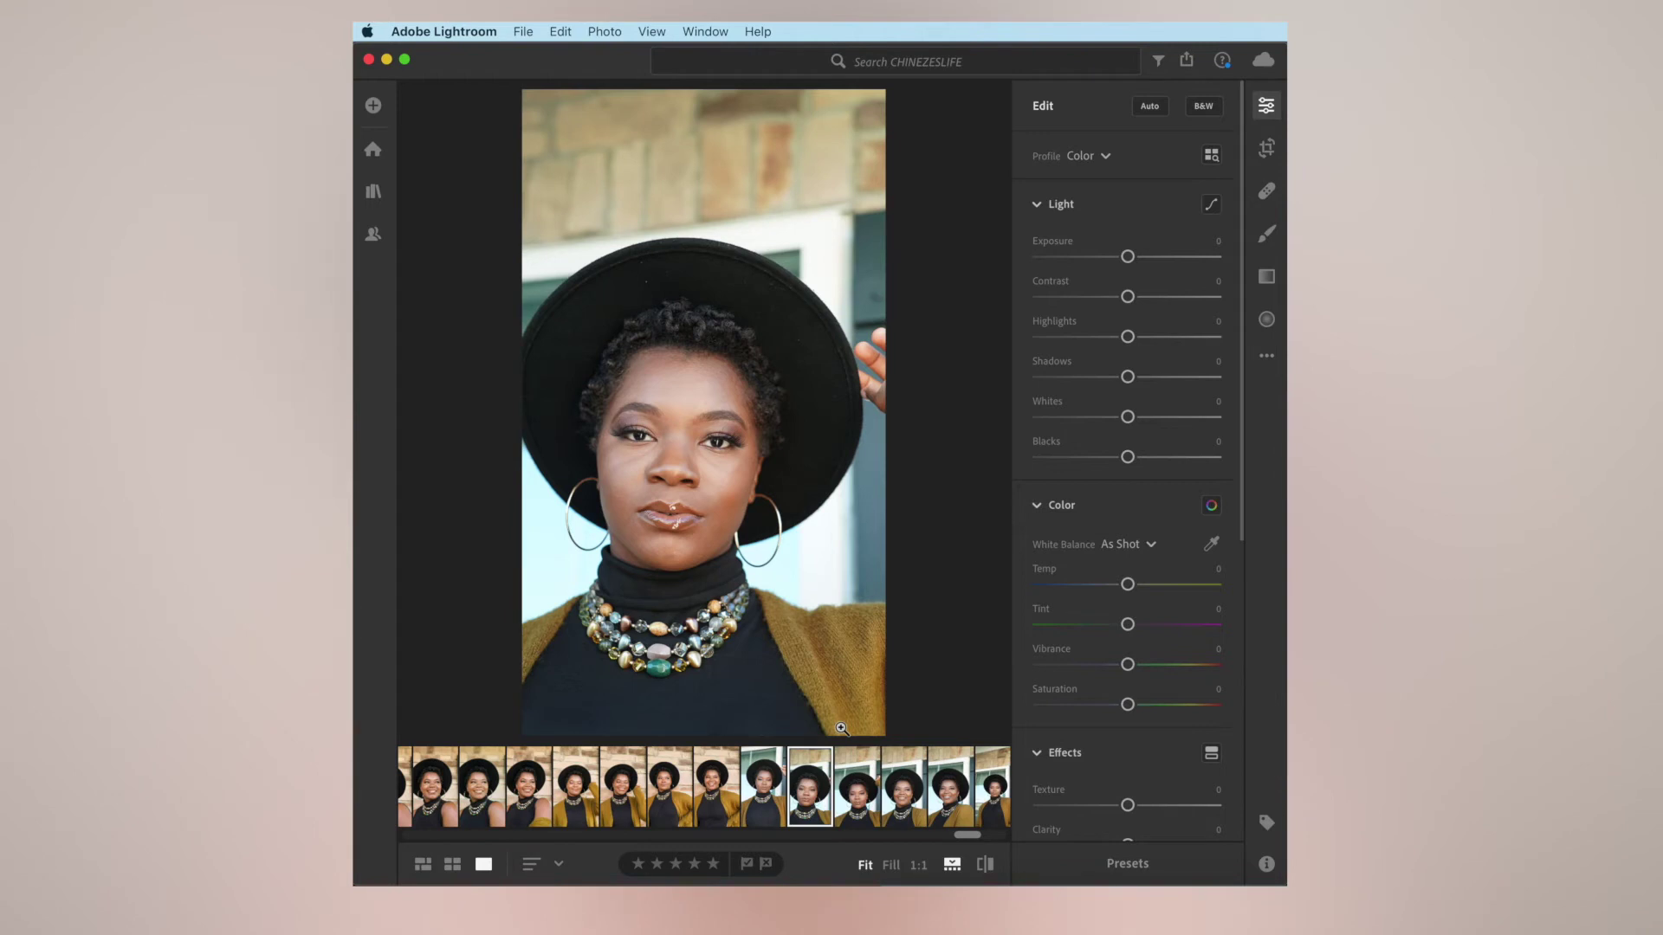
Paste the copied settings onto the close-up portrait by the window, and set Temp to +15, Highlights to -88, Contrast to +12 and Exposure to -0.11.
key("super+v")
key("super+v")
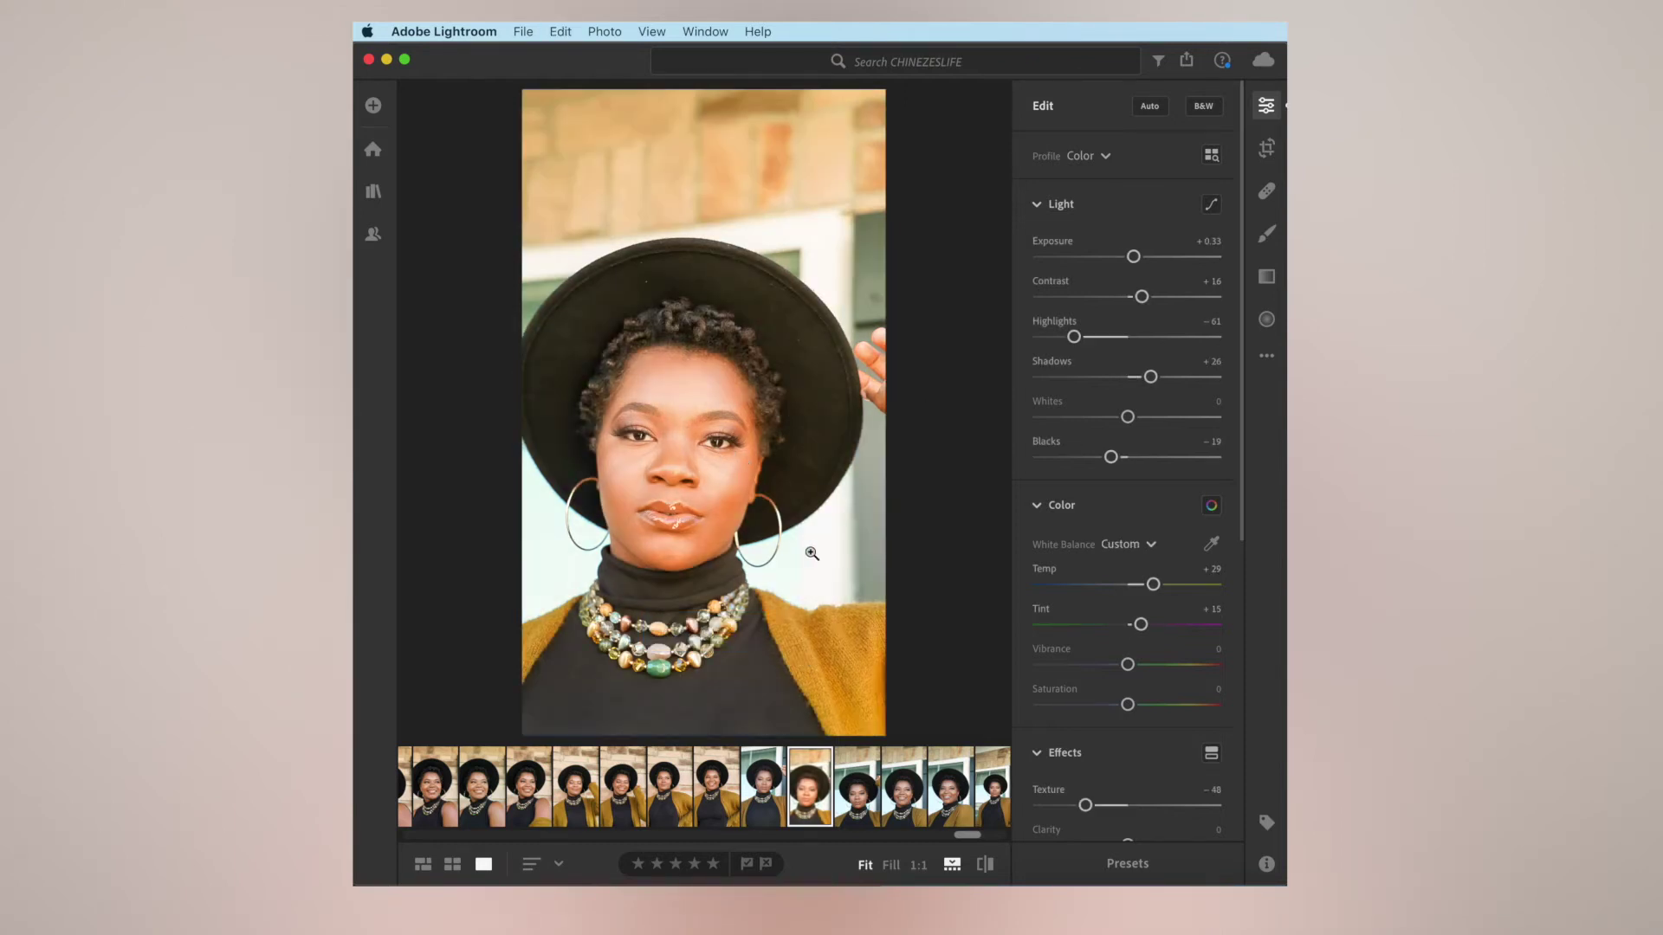
left_click_drag(1154, 589, 1142, 588)
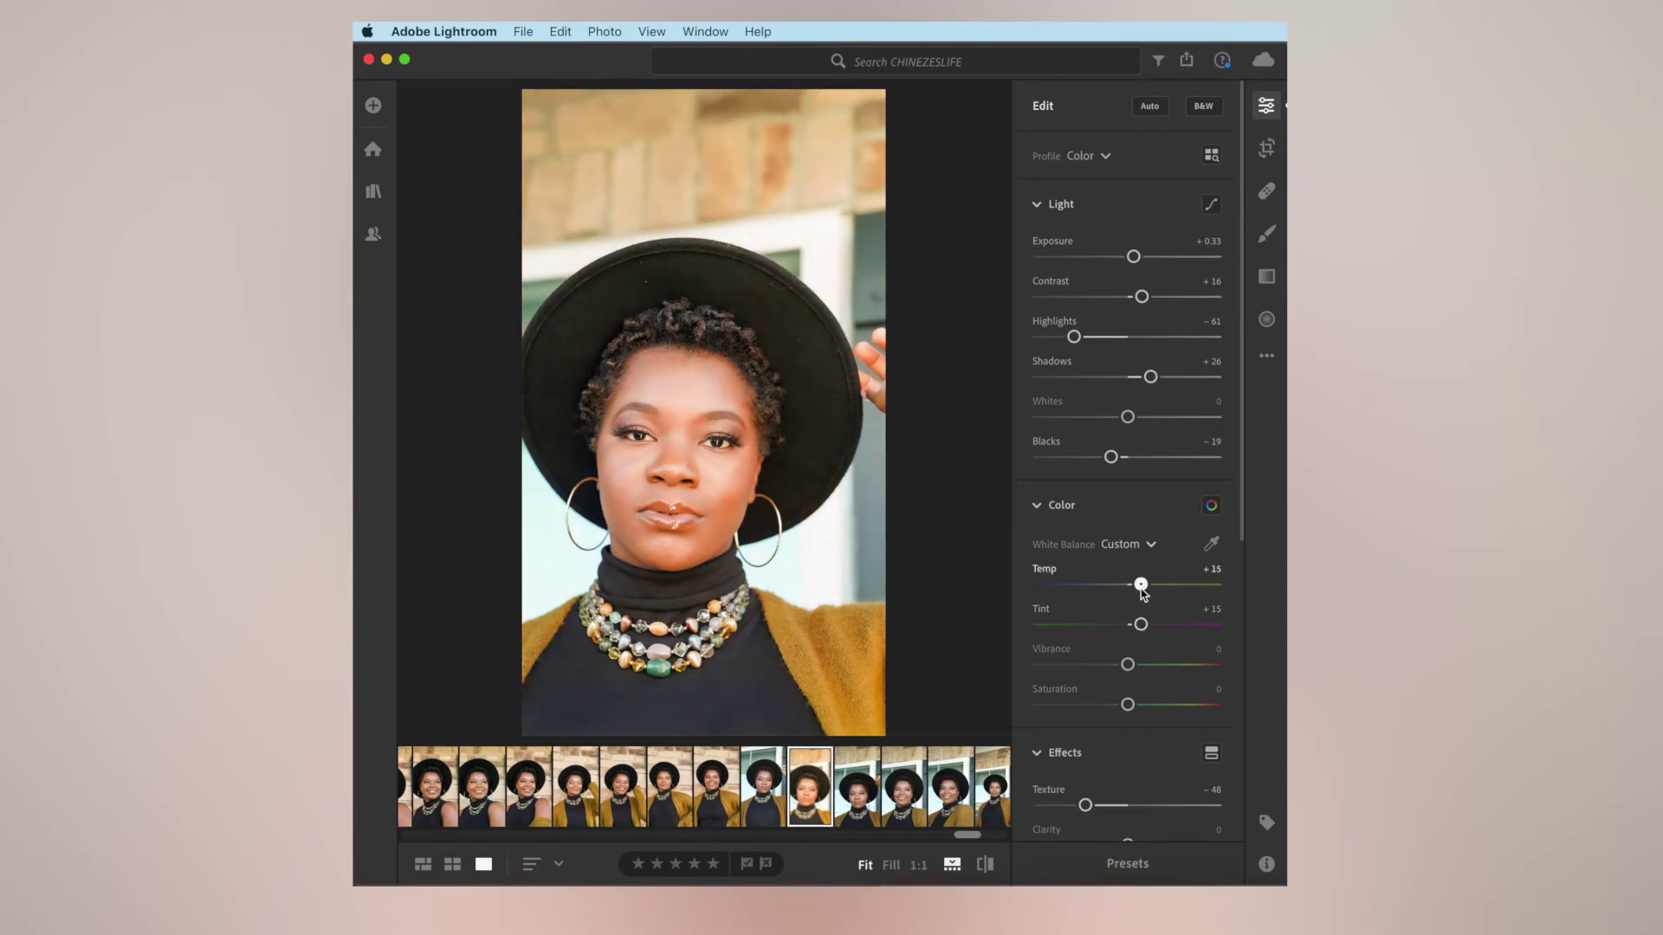
left_click_drag(1073, 338, 1049, 338)
left_click_drag(1144, 297, 1127, 257)
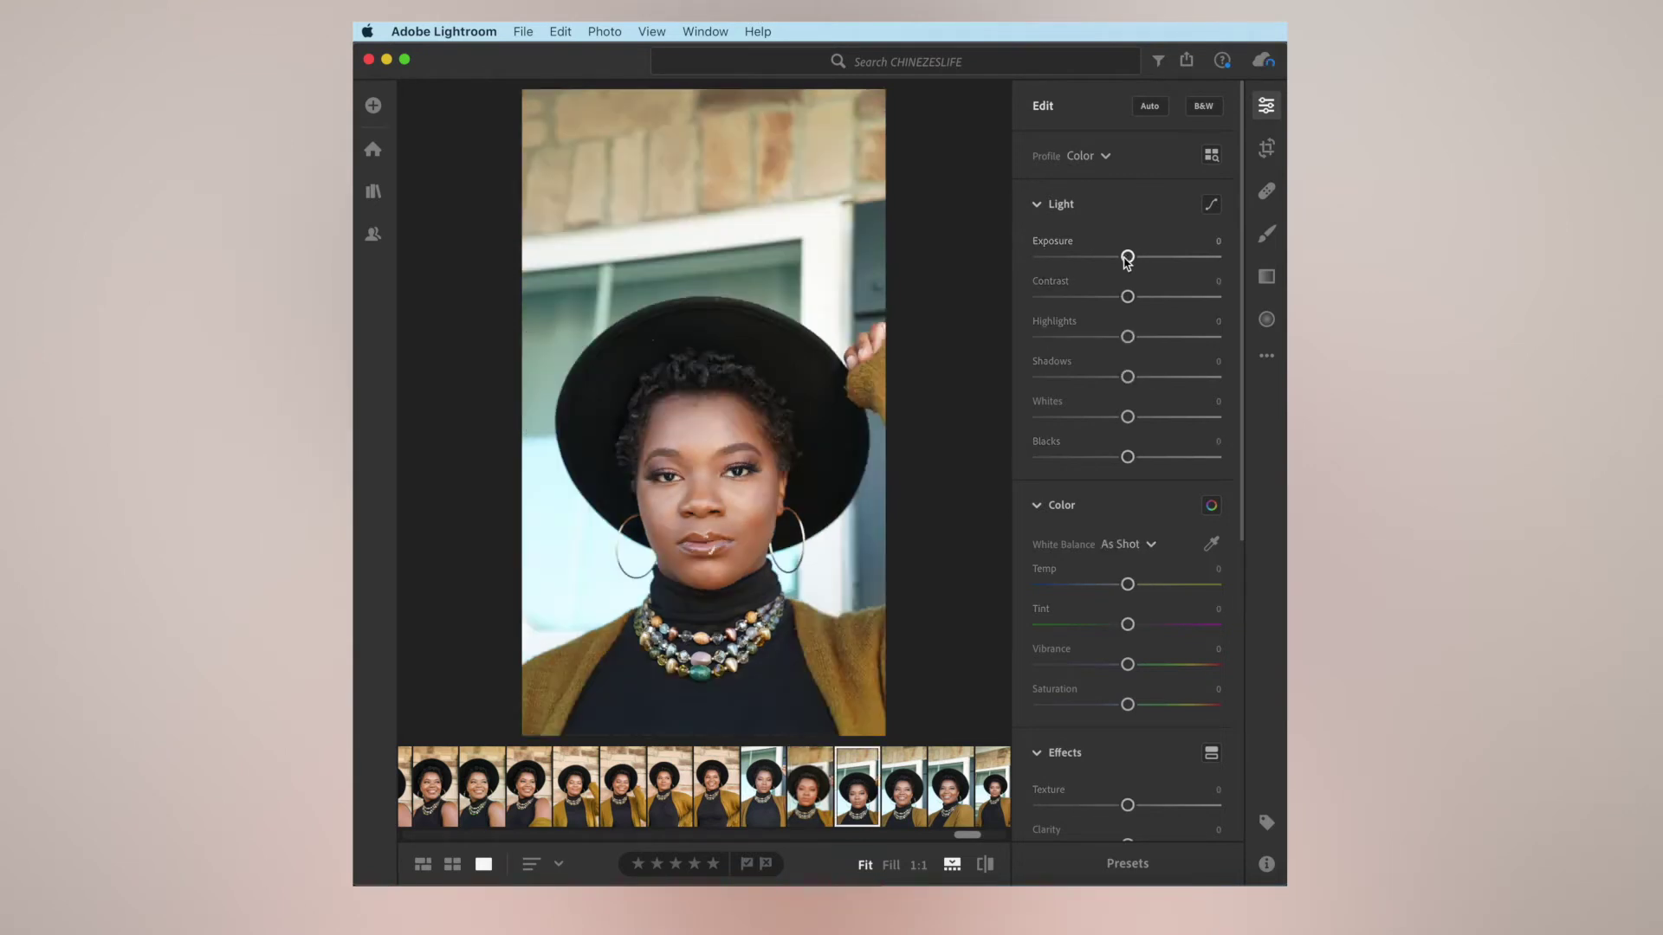
Copy the edit settings from the adjusted close-up window portrait.
key("Right")
key("Left")
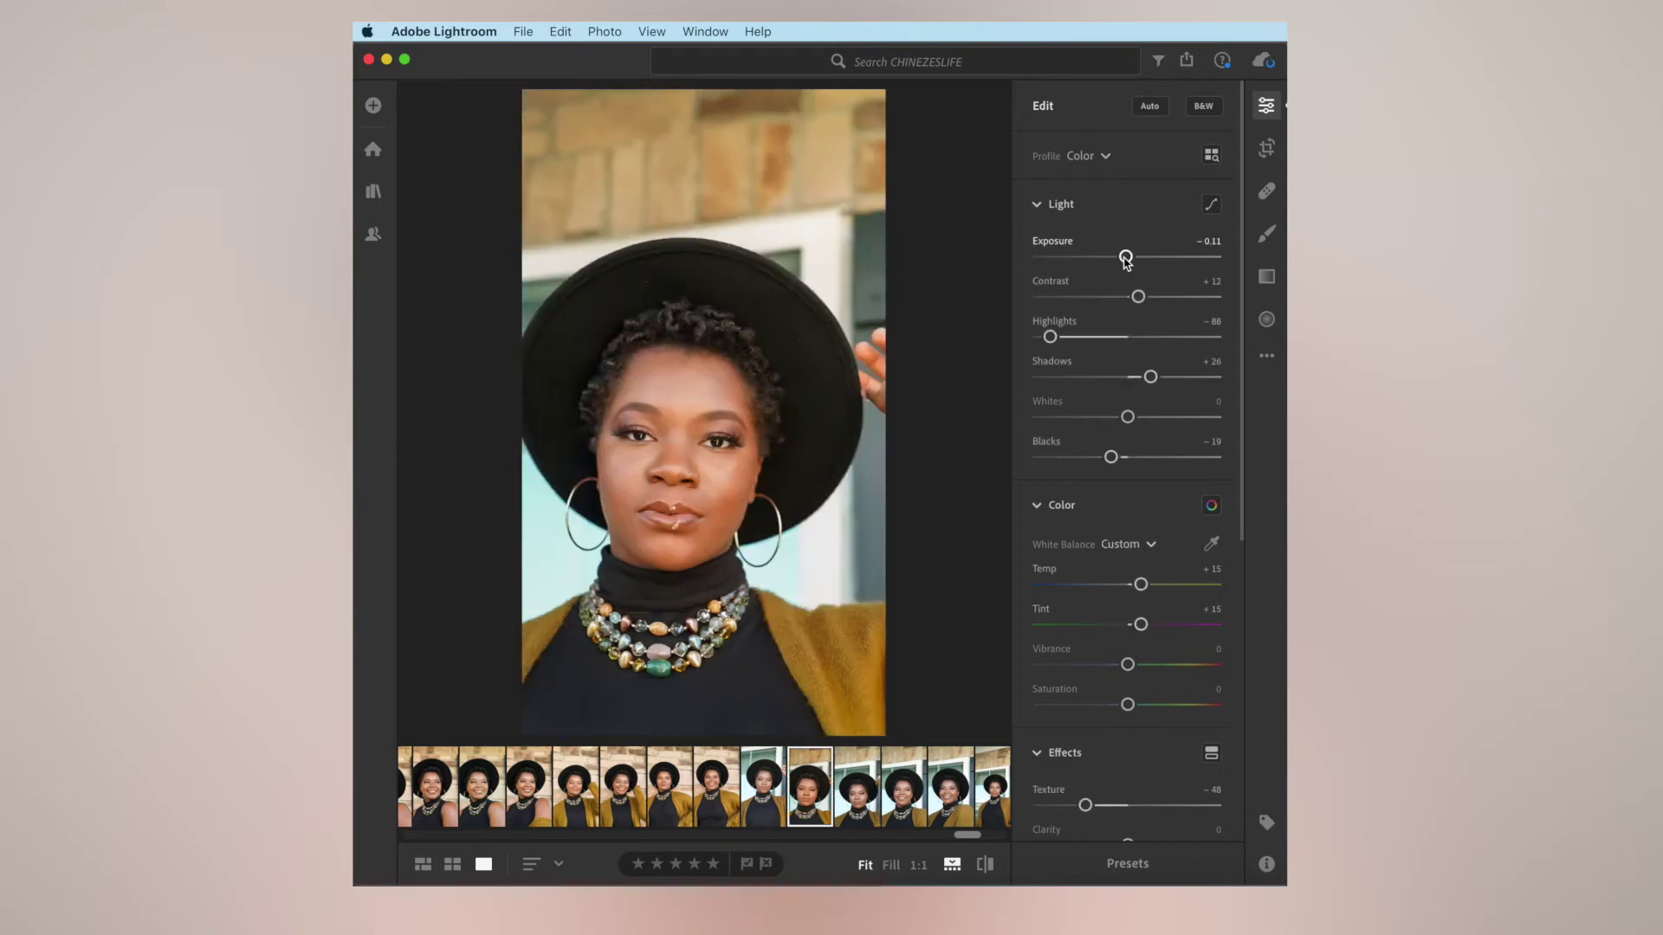
key("super+c")
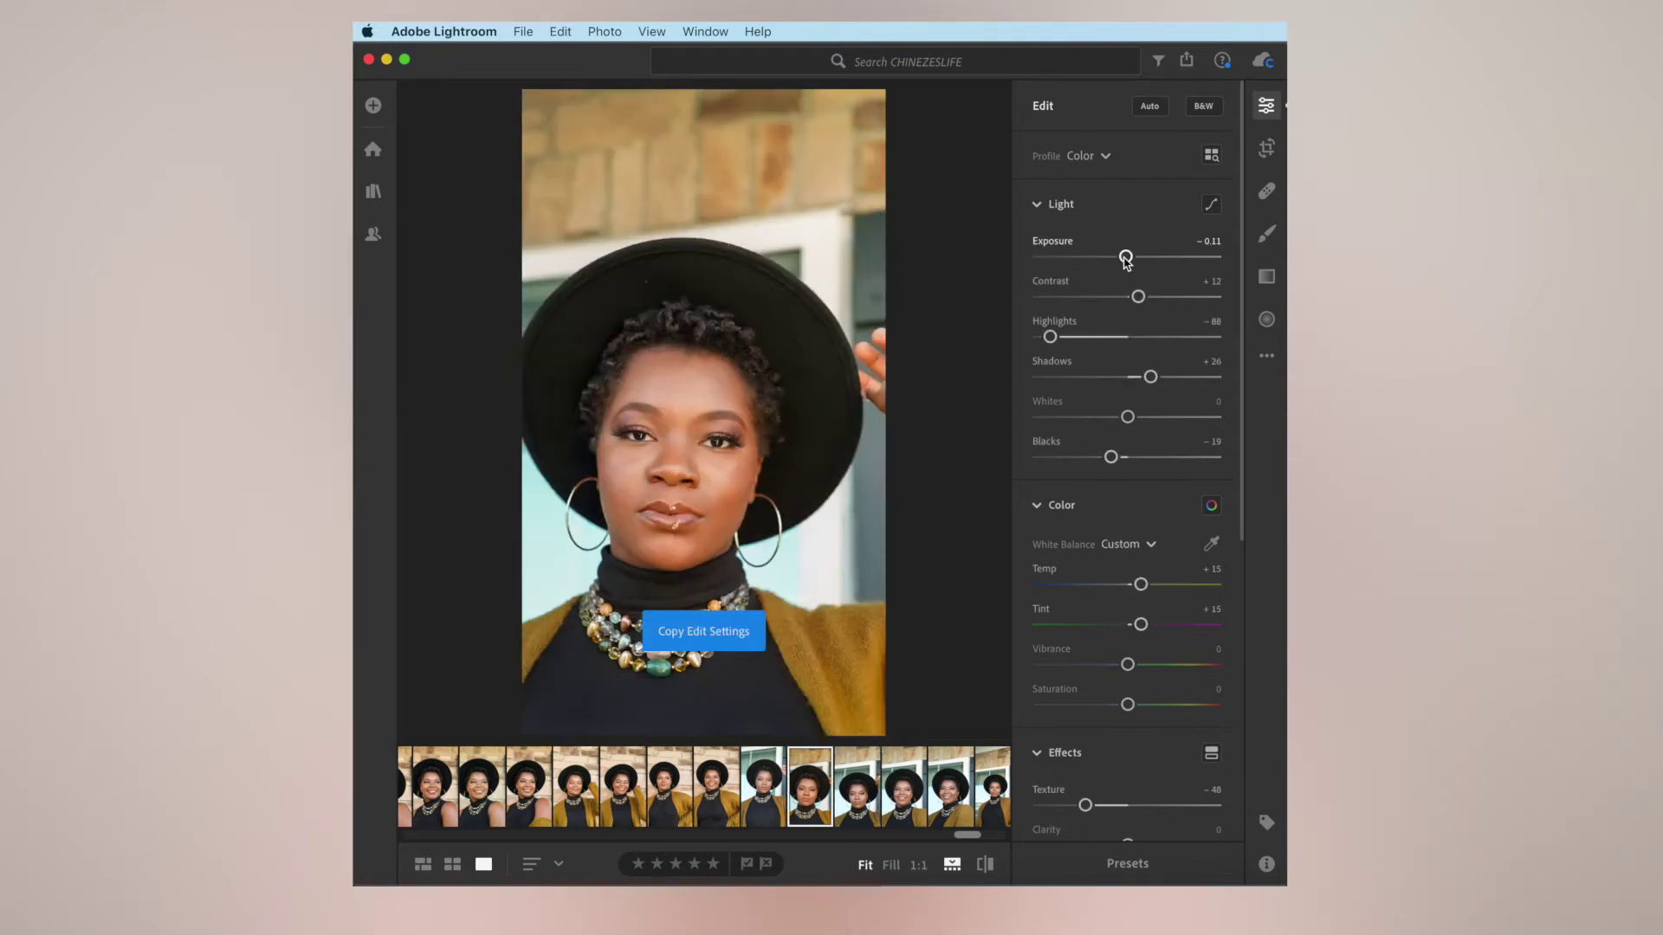
Paste the copied edit settings onto the next two close-up portraits by the window.
key("Right")
key("super+v")
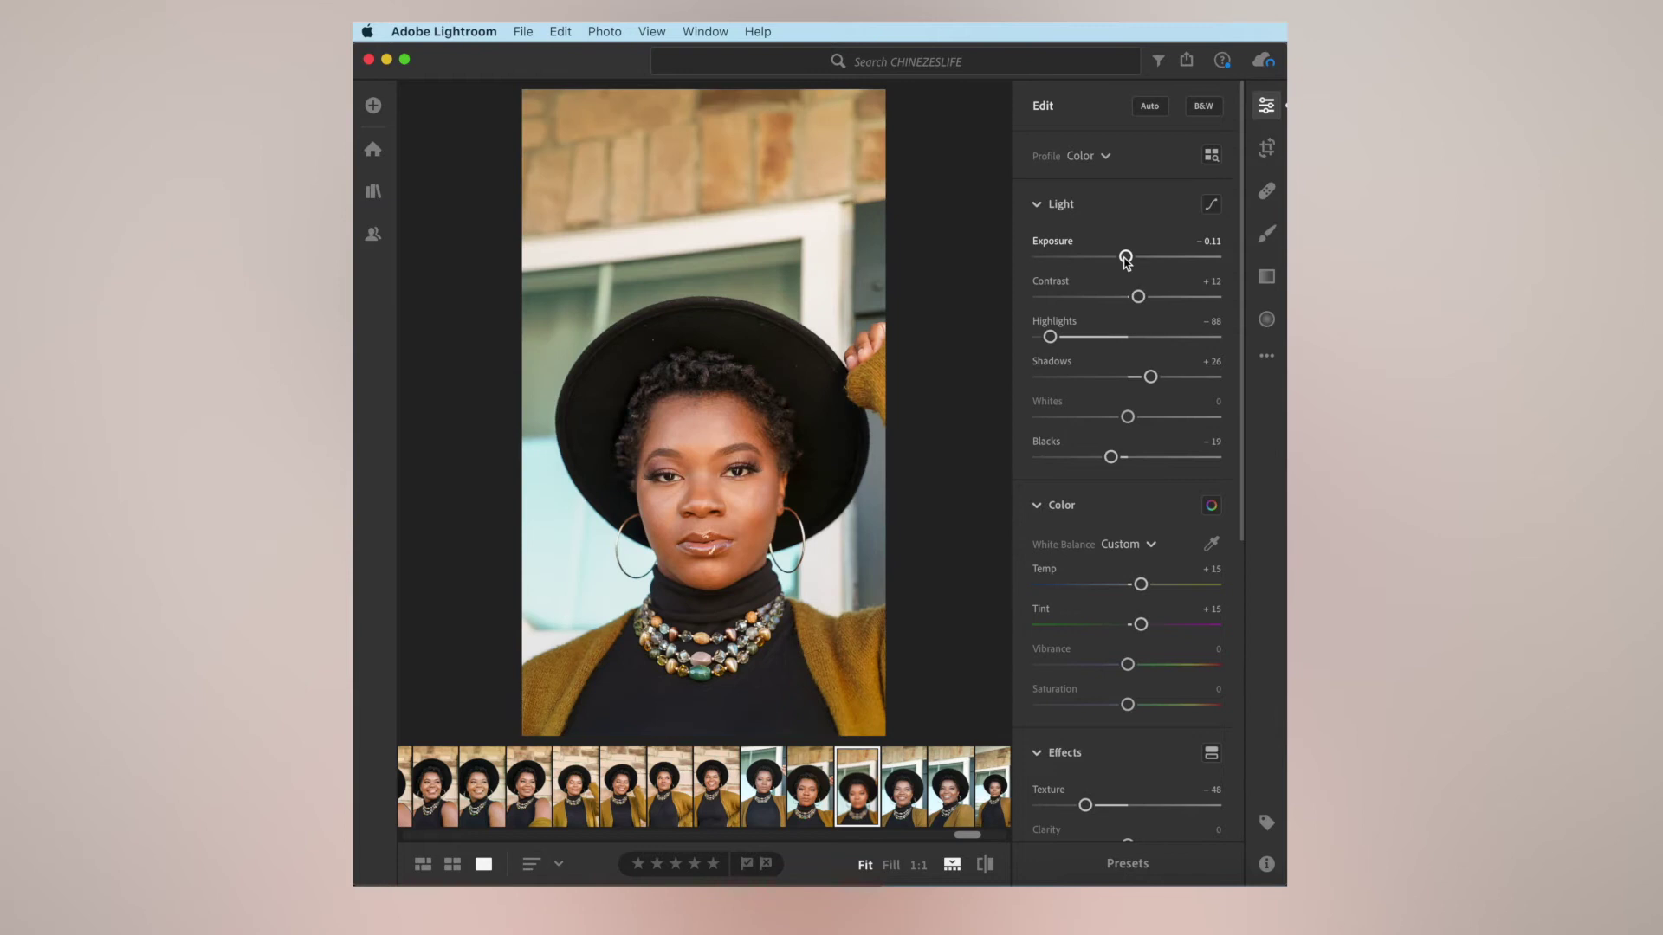
key("Right")
key("super+v")
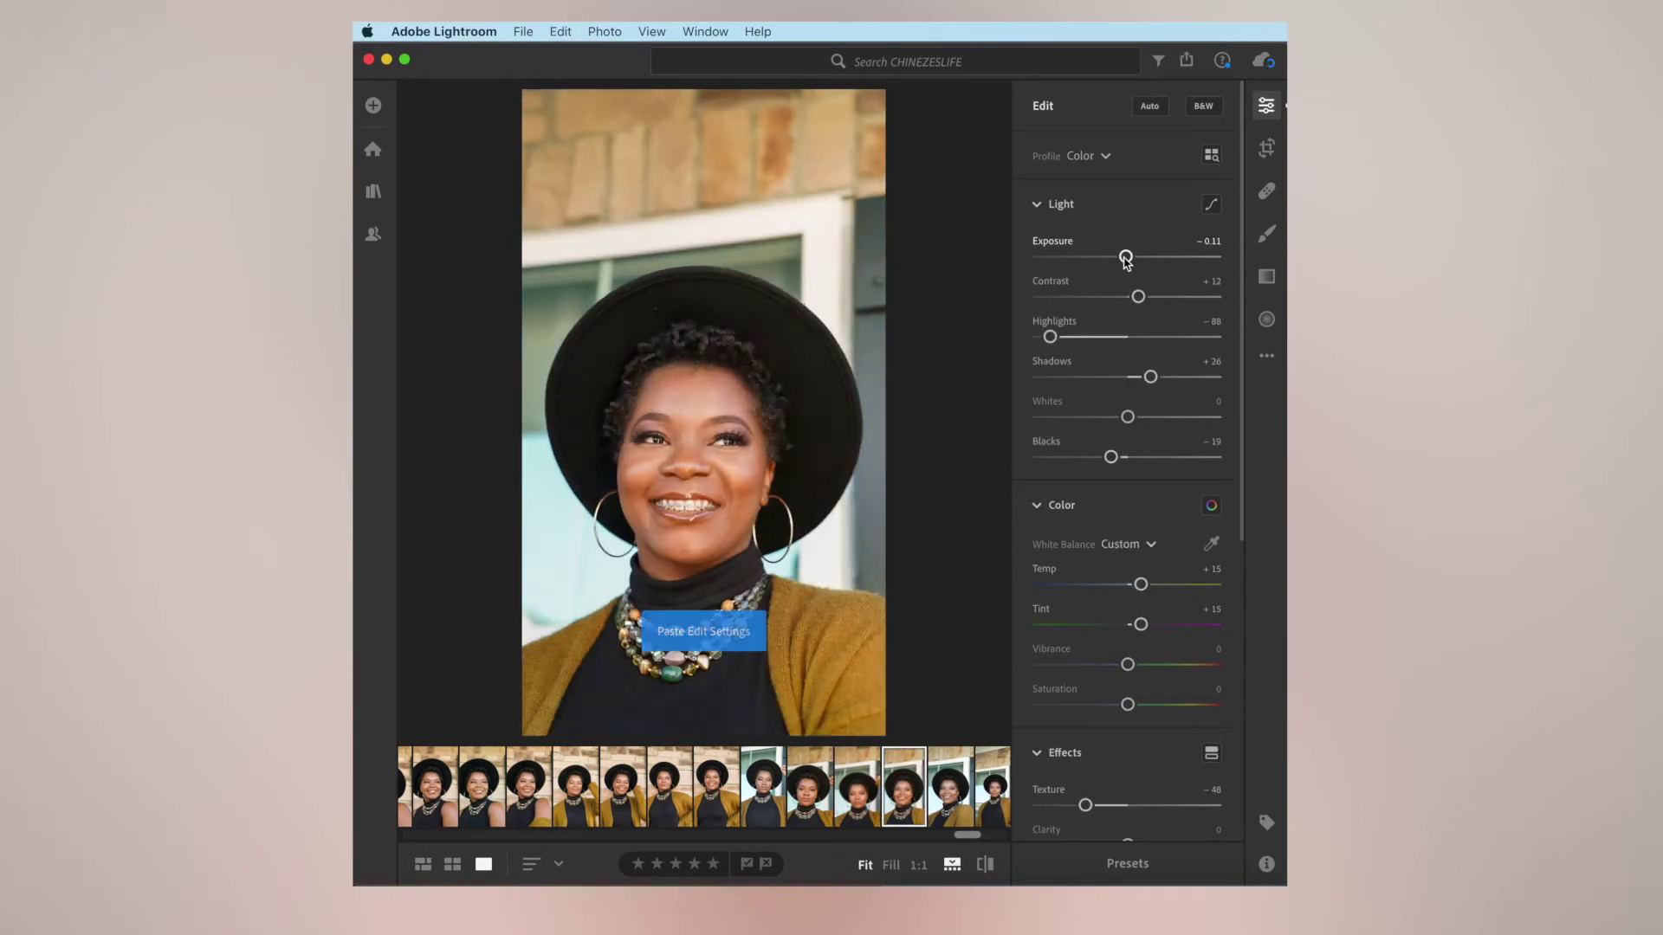
key("Right")
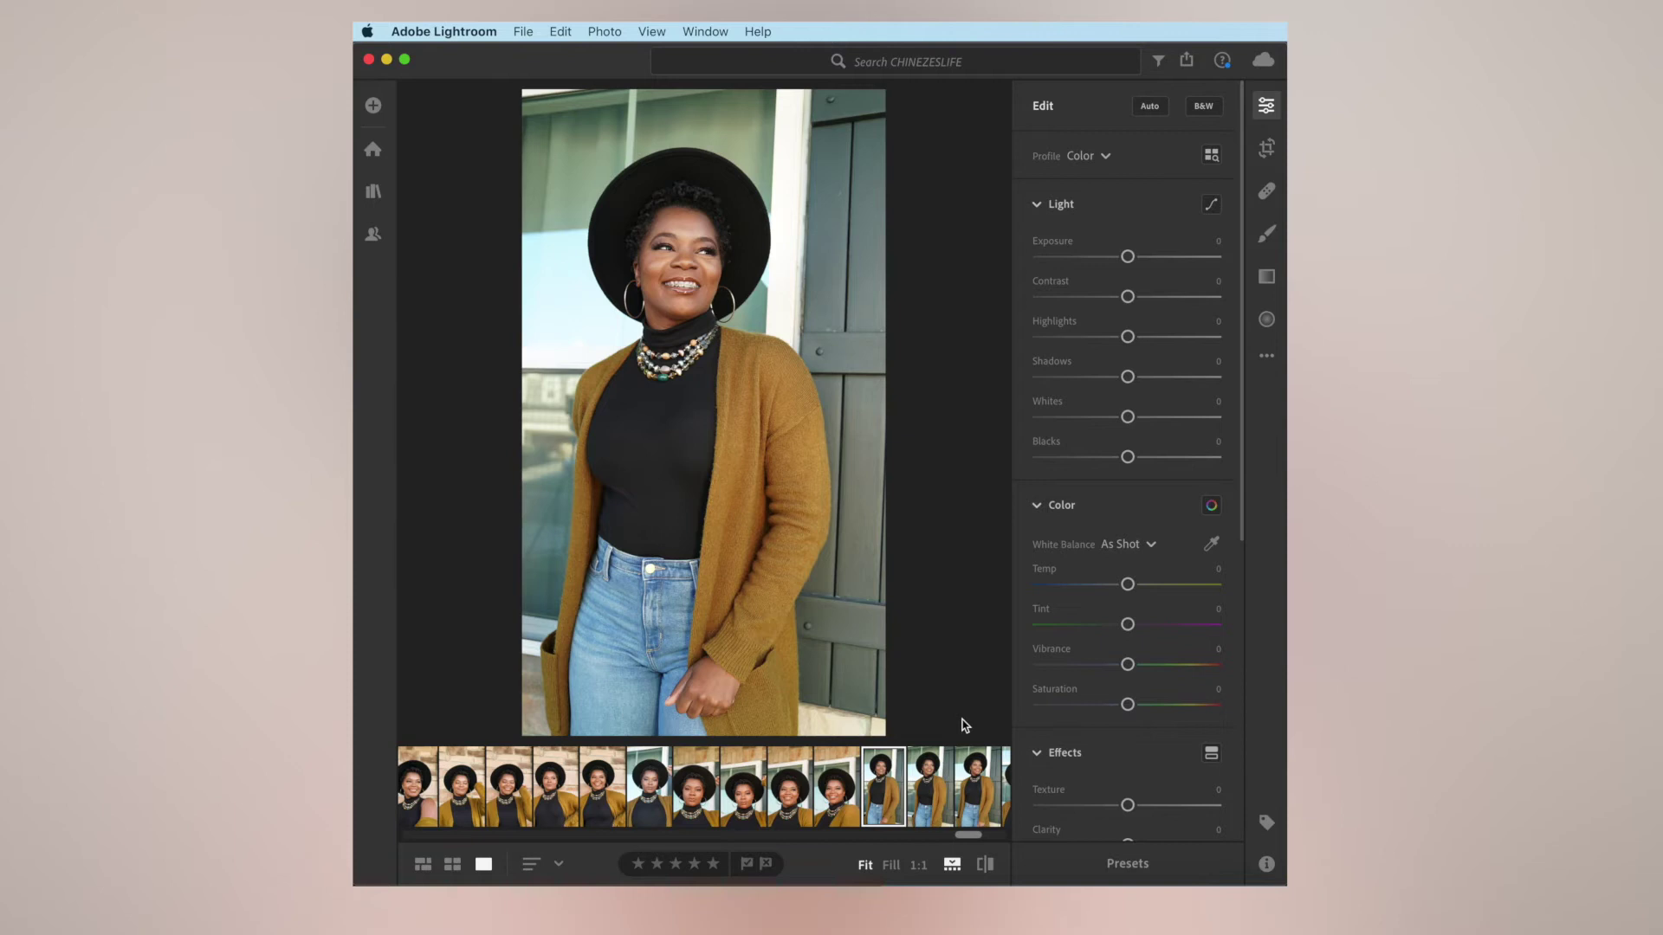
Paste the copied settings onto the first two cardigan-and-jeans portraits and compare the second with the unedited third one.
key("super+v")
key("Right")
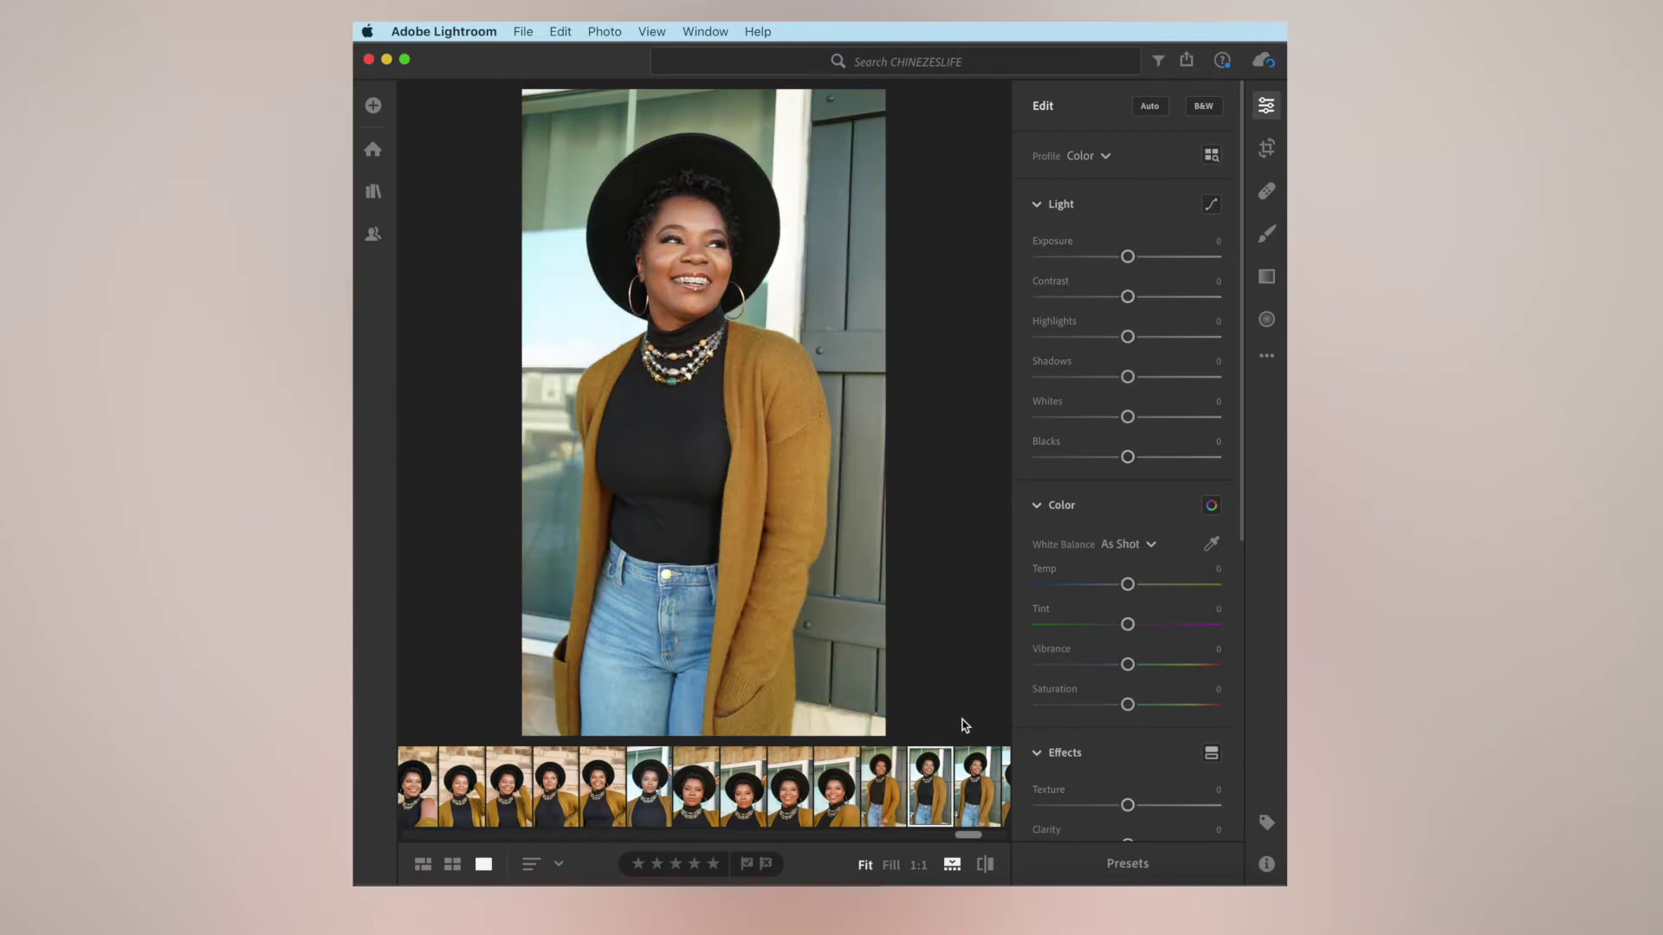
key("super+v")
key("Right")
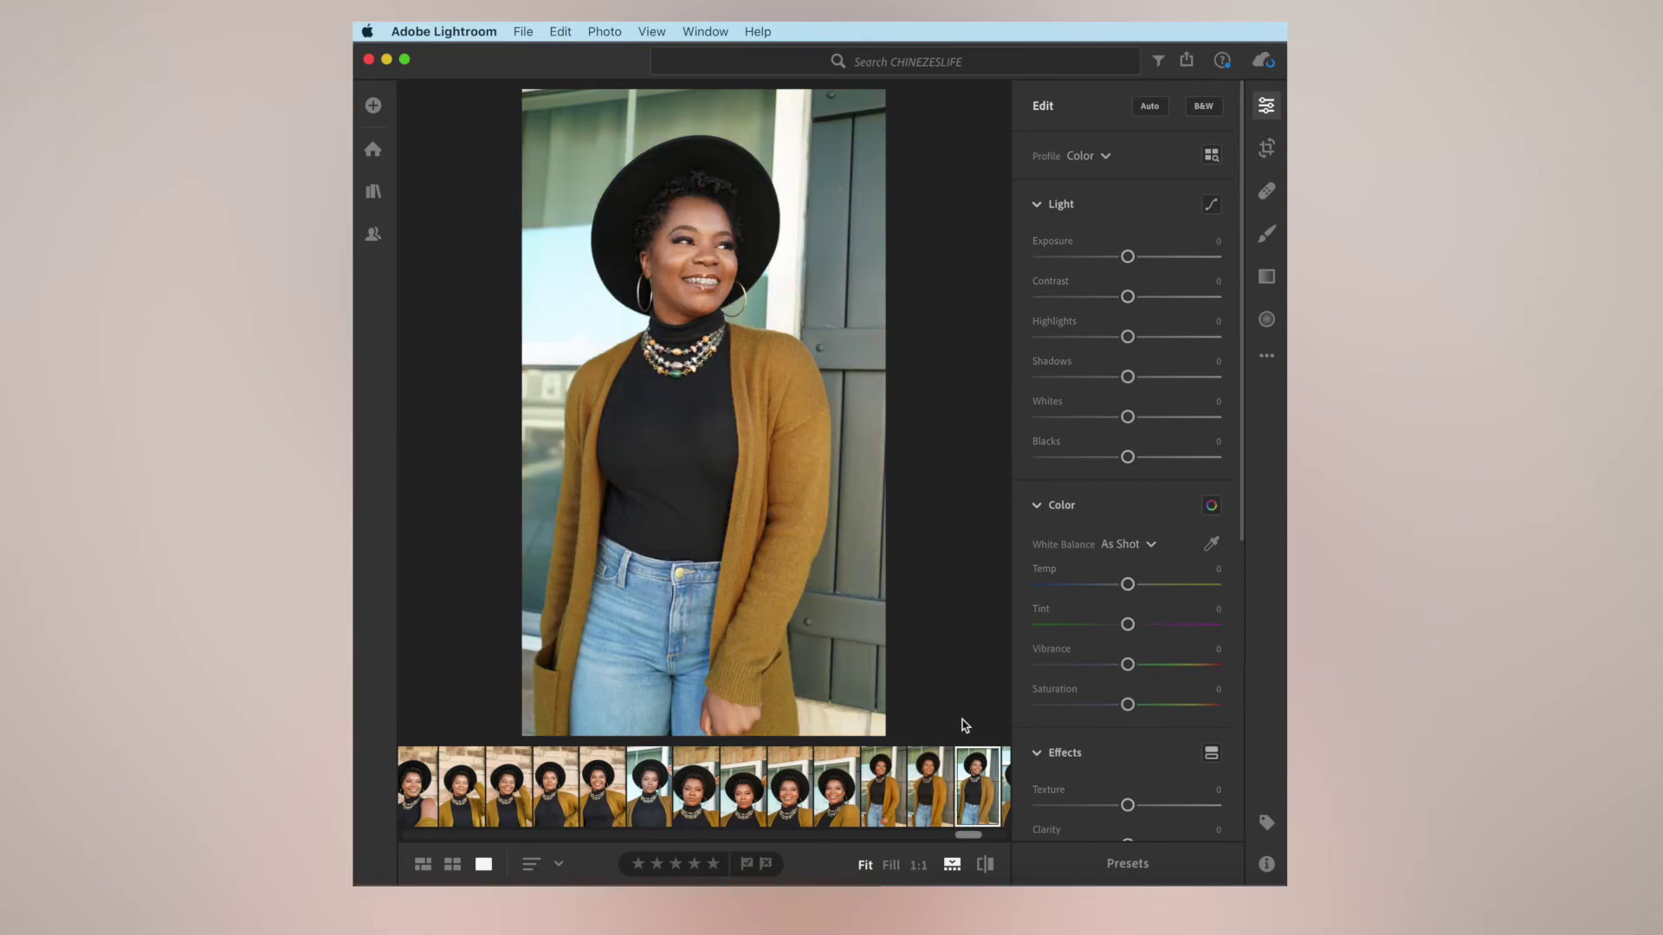
key("Left")
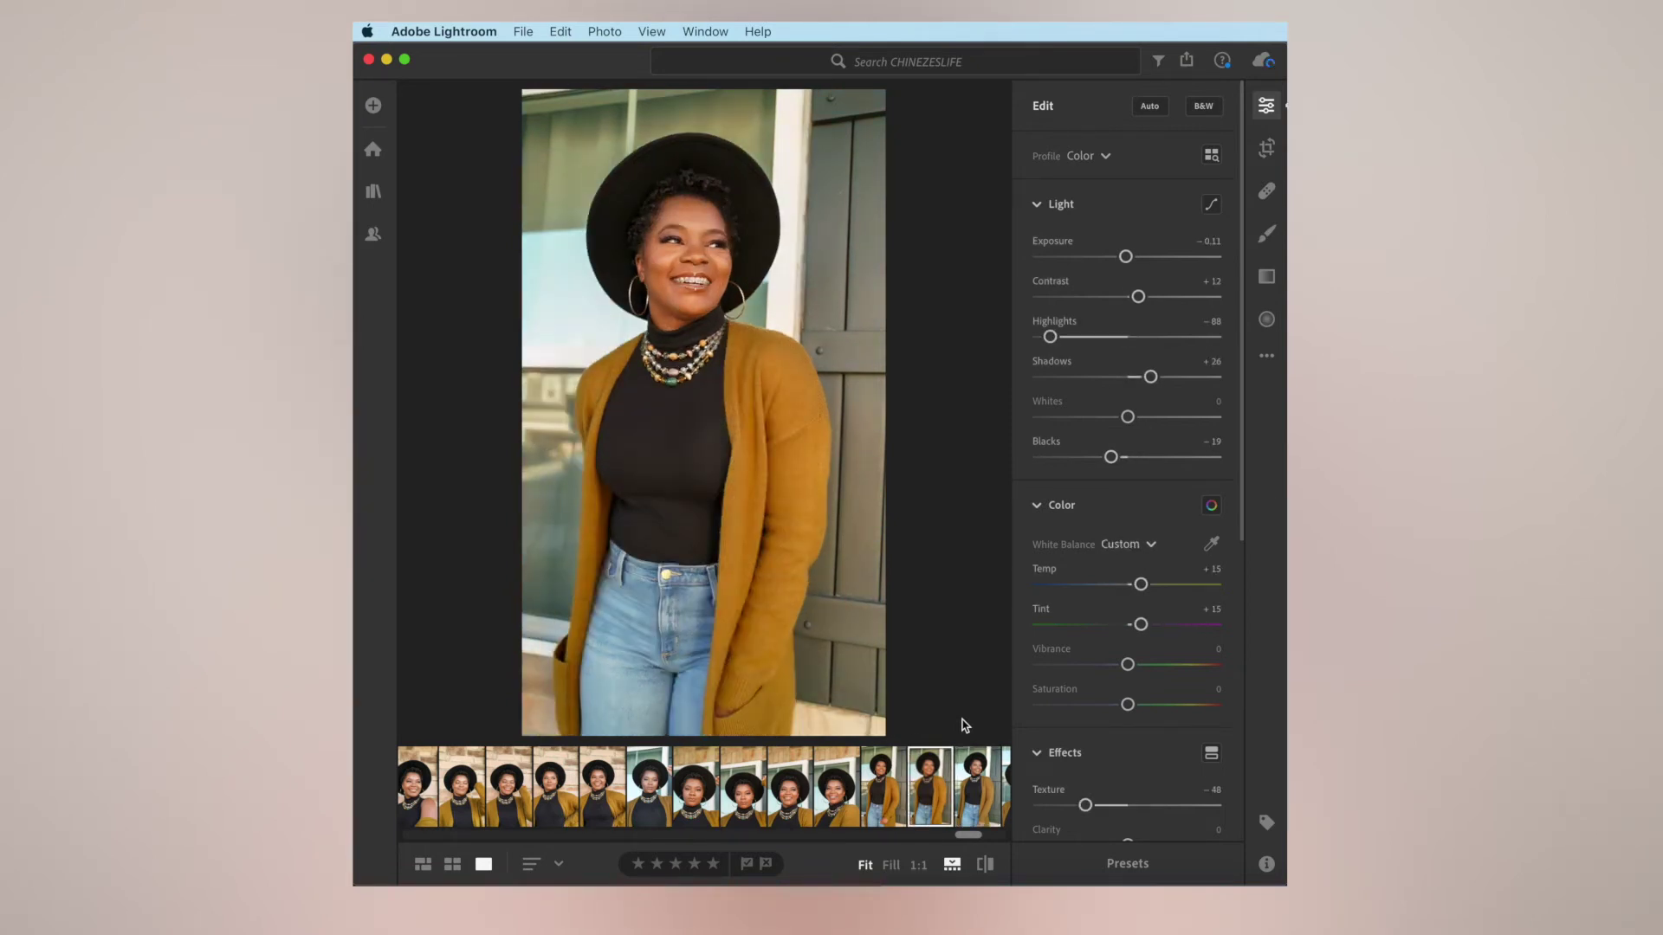
key("Right")
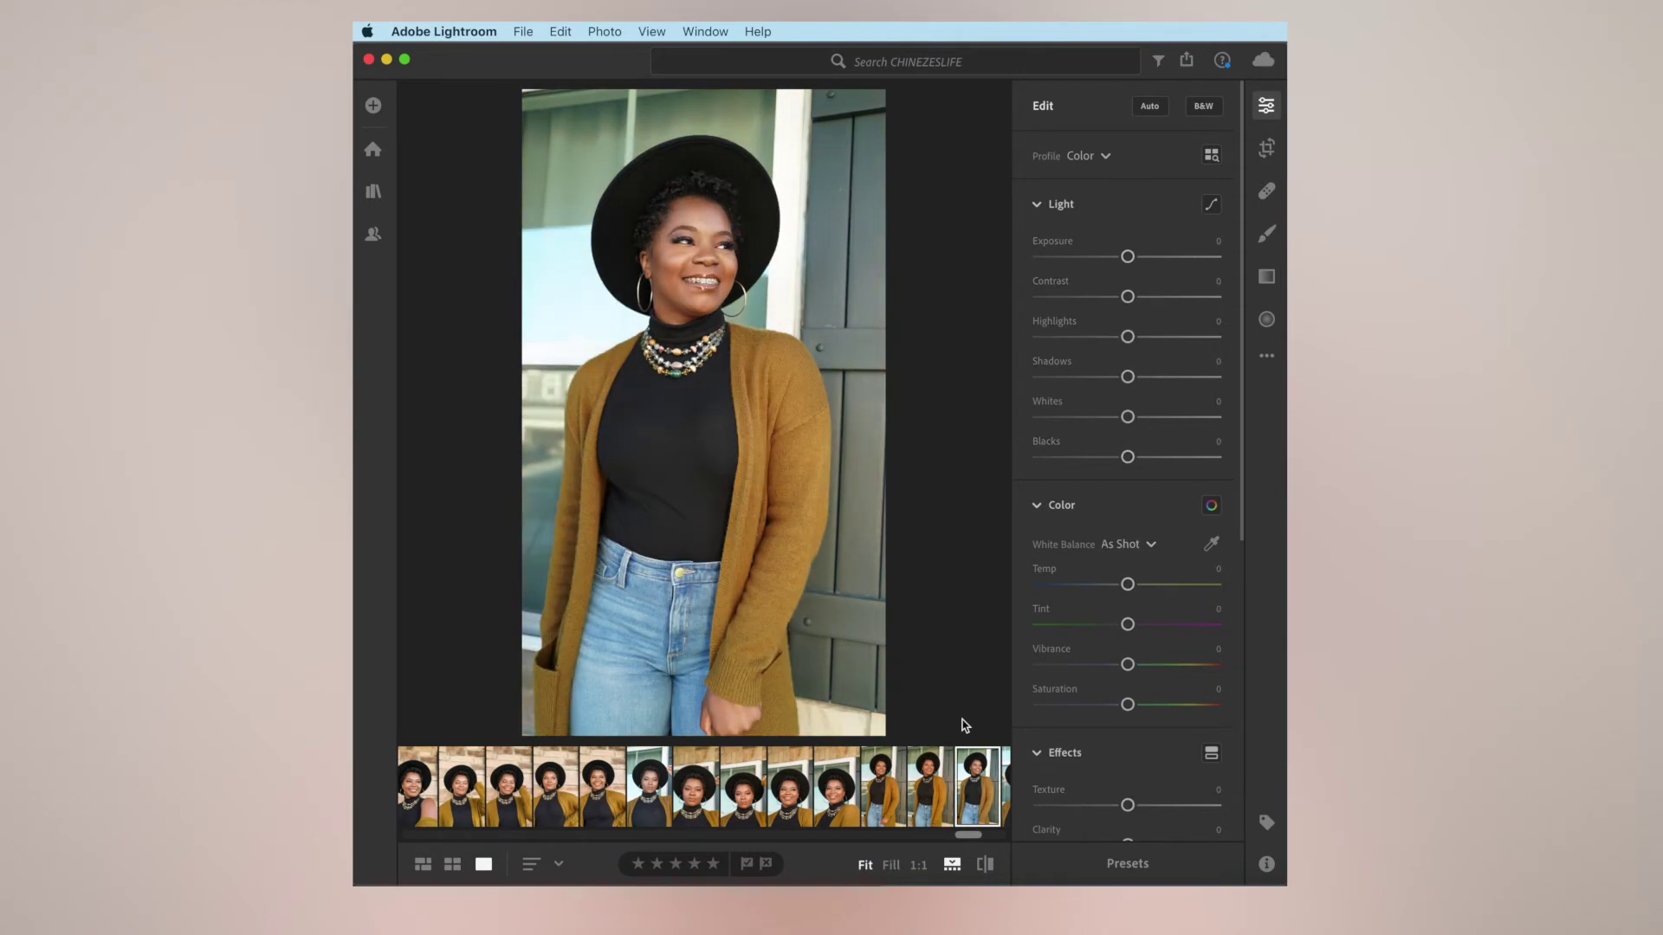
Set Temp to +7 on the third cardigan-and-jeans portrait and paste its edit settings onto the other two and the adjacent smiling close-up.
left_click_drag(1126, 588, 1133, 588)
key("super+c")
key("Left")
key("super+v")
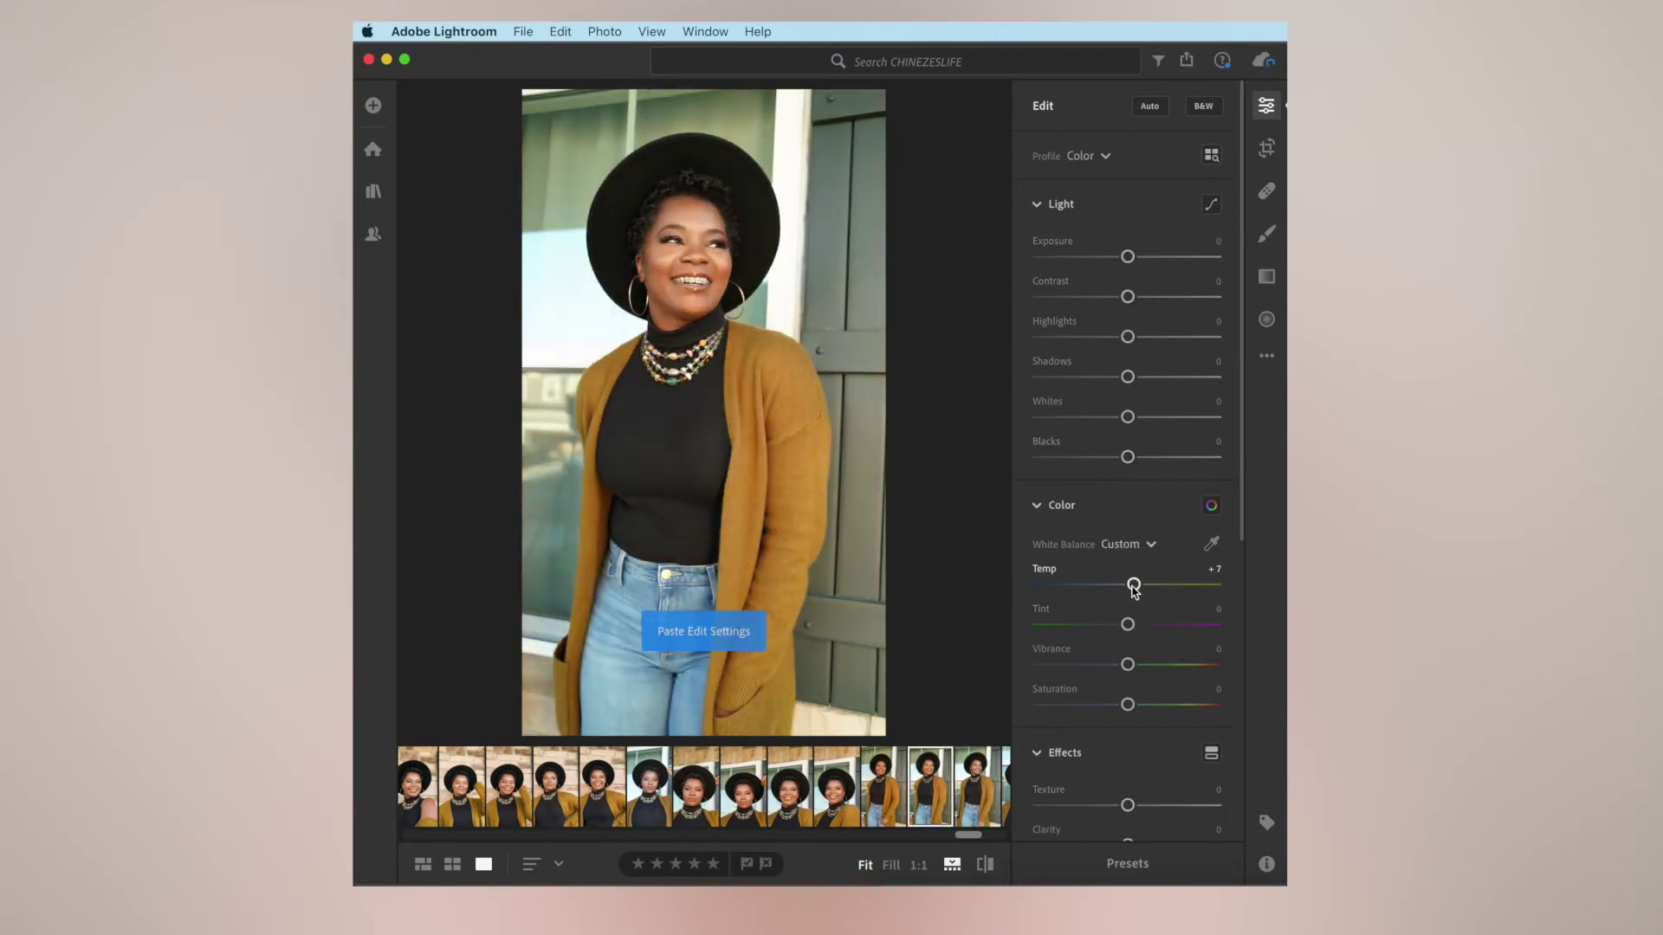
key("Left")
key("super+v")
key("Left")
key("super+v")
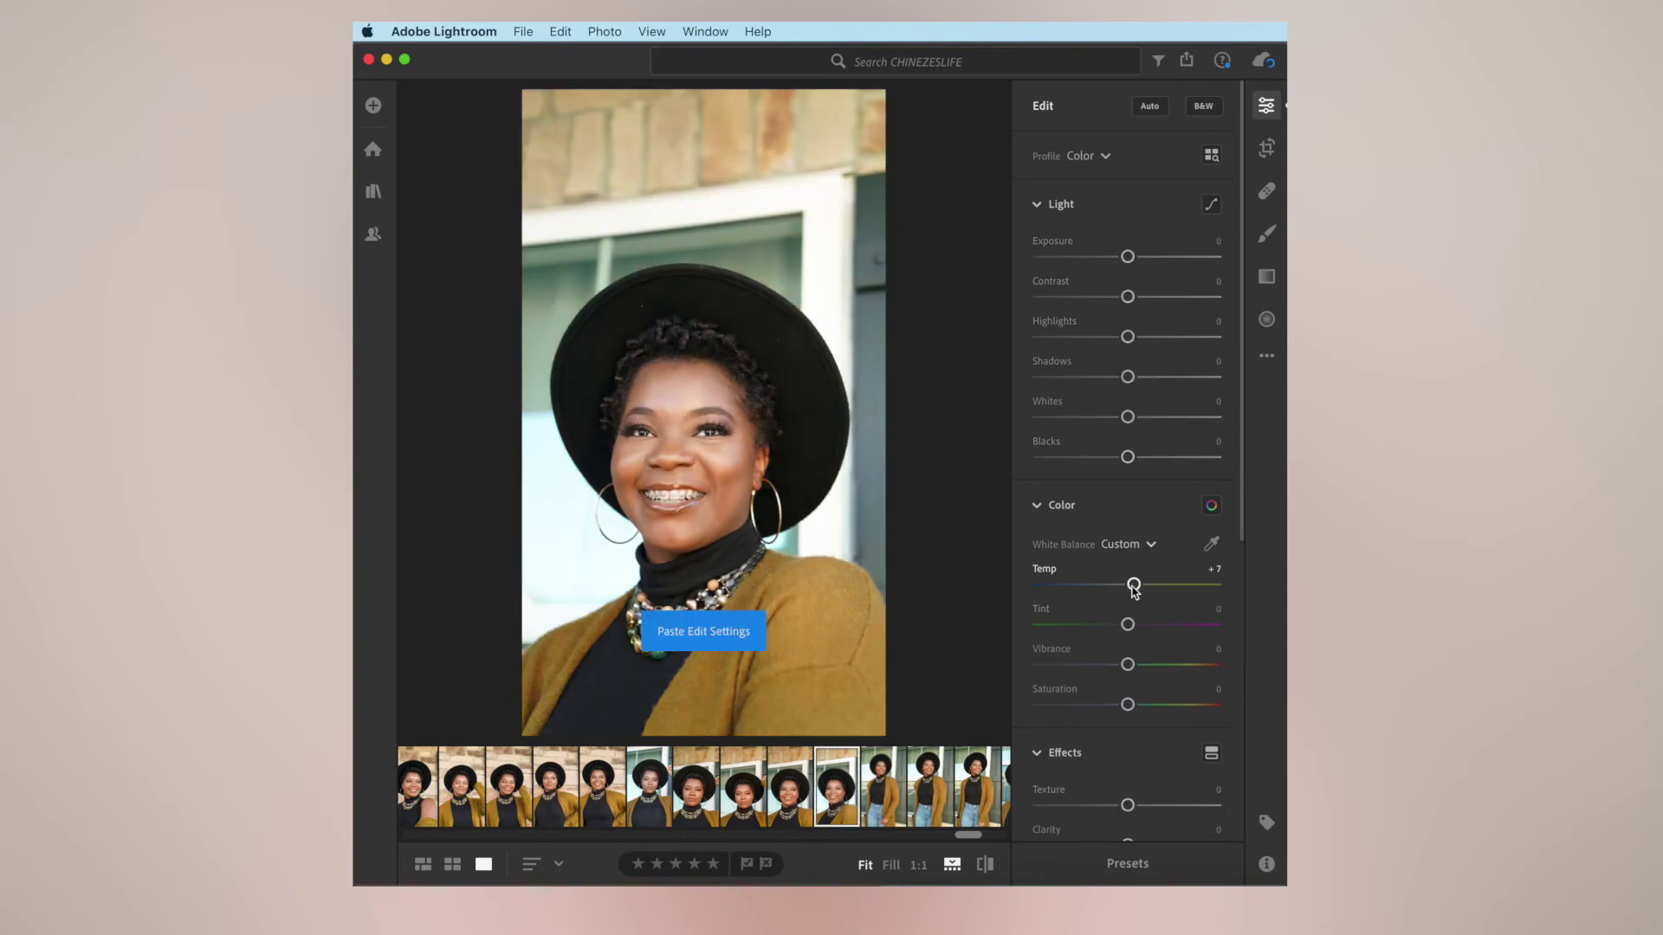
key("Left")
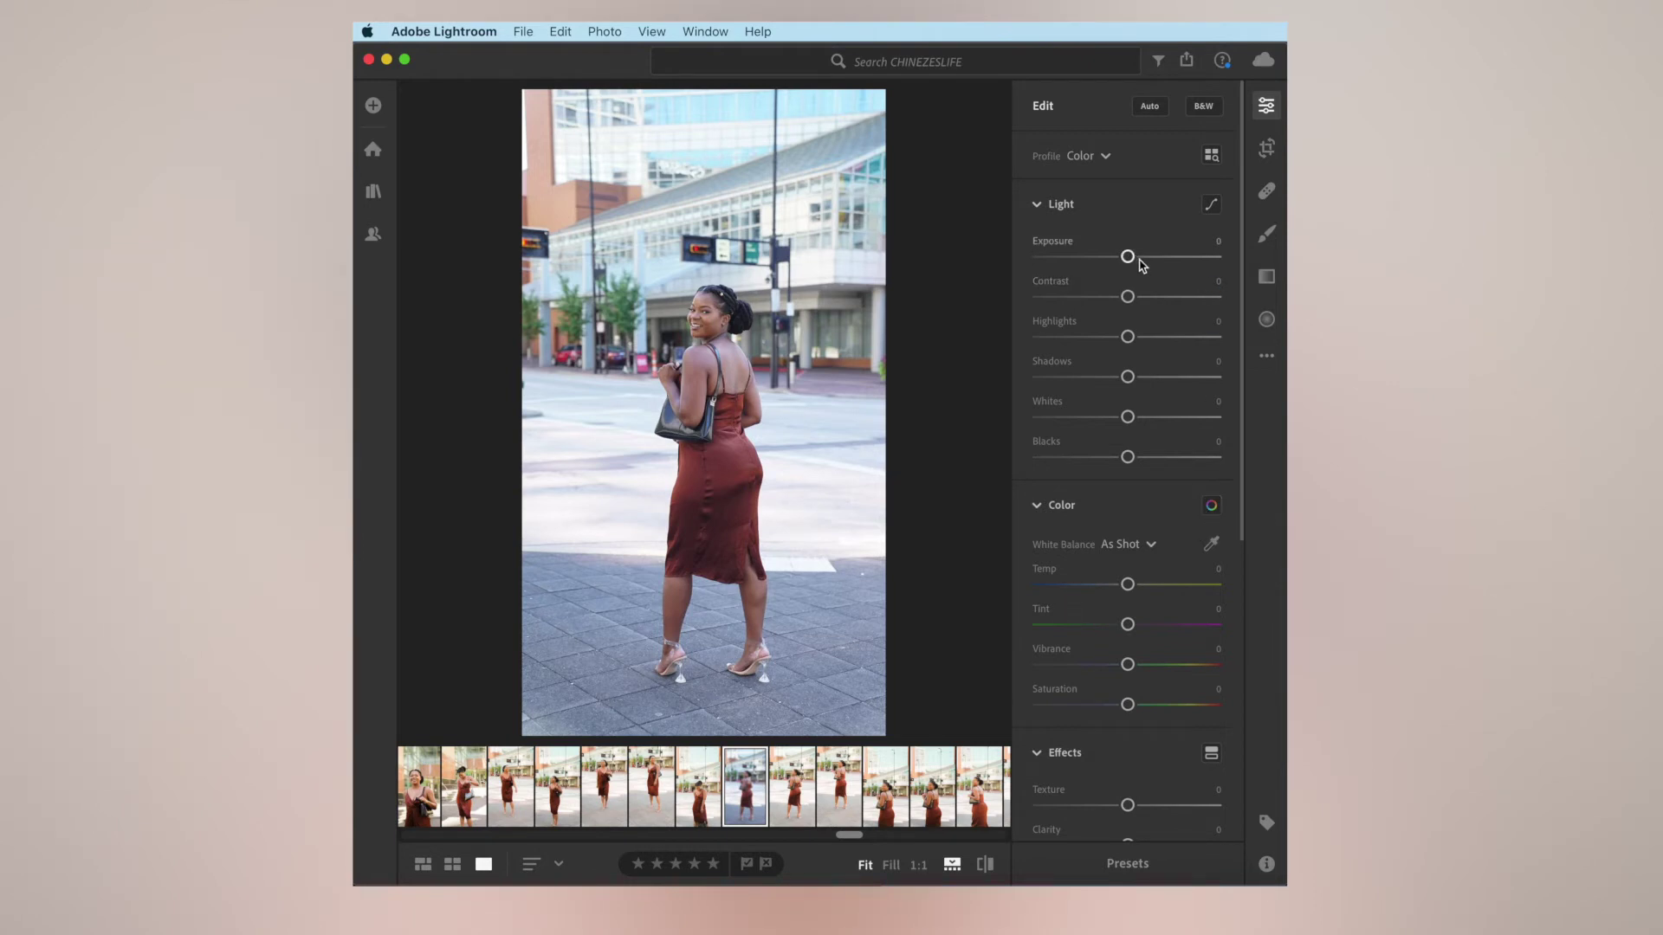
Set Exposure to +0.58 and Temp to +29 on the bluish street photo of the woman in the red dress.
left_click_drag(1129, 257, 1140, 261)
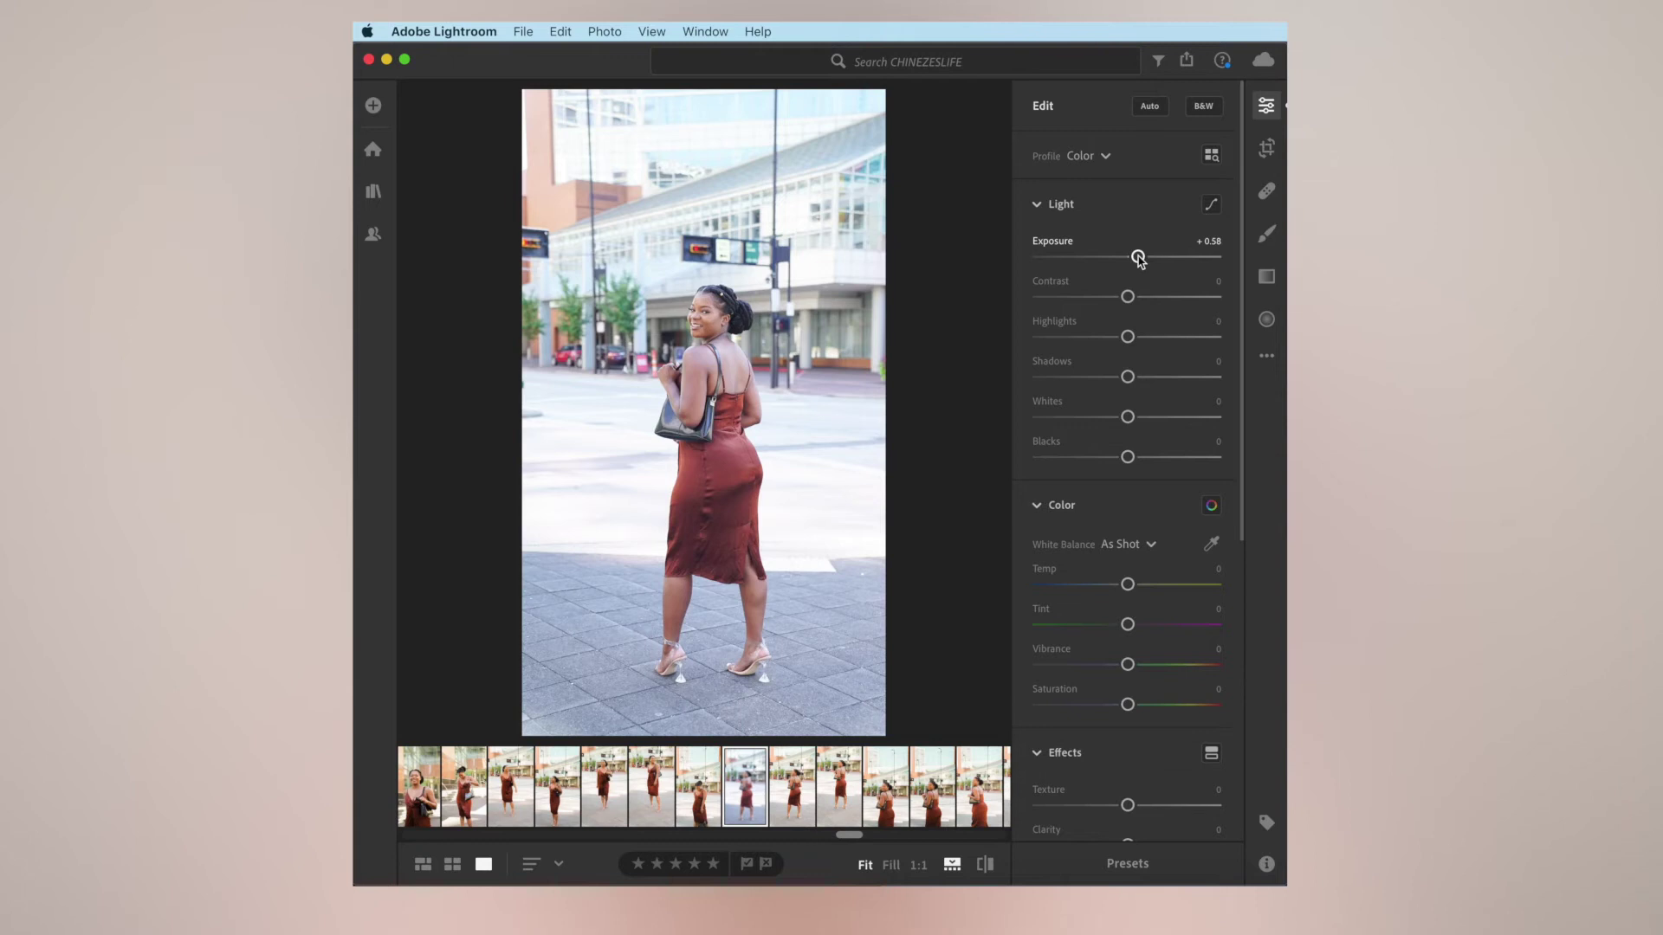
left_click(1128, 586)
left_click_drag(1128, 586, 1153, 591)
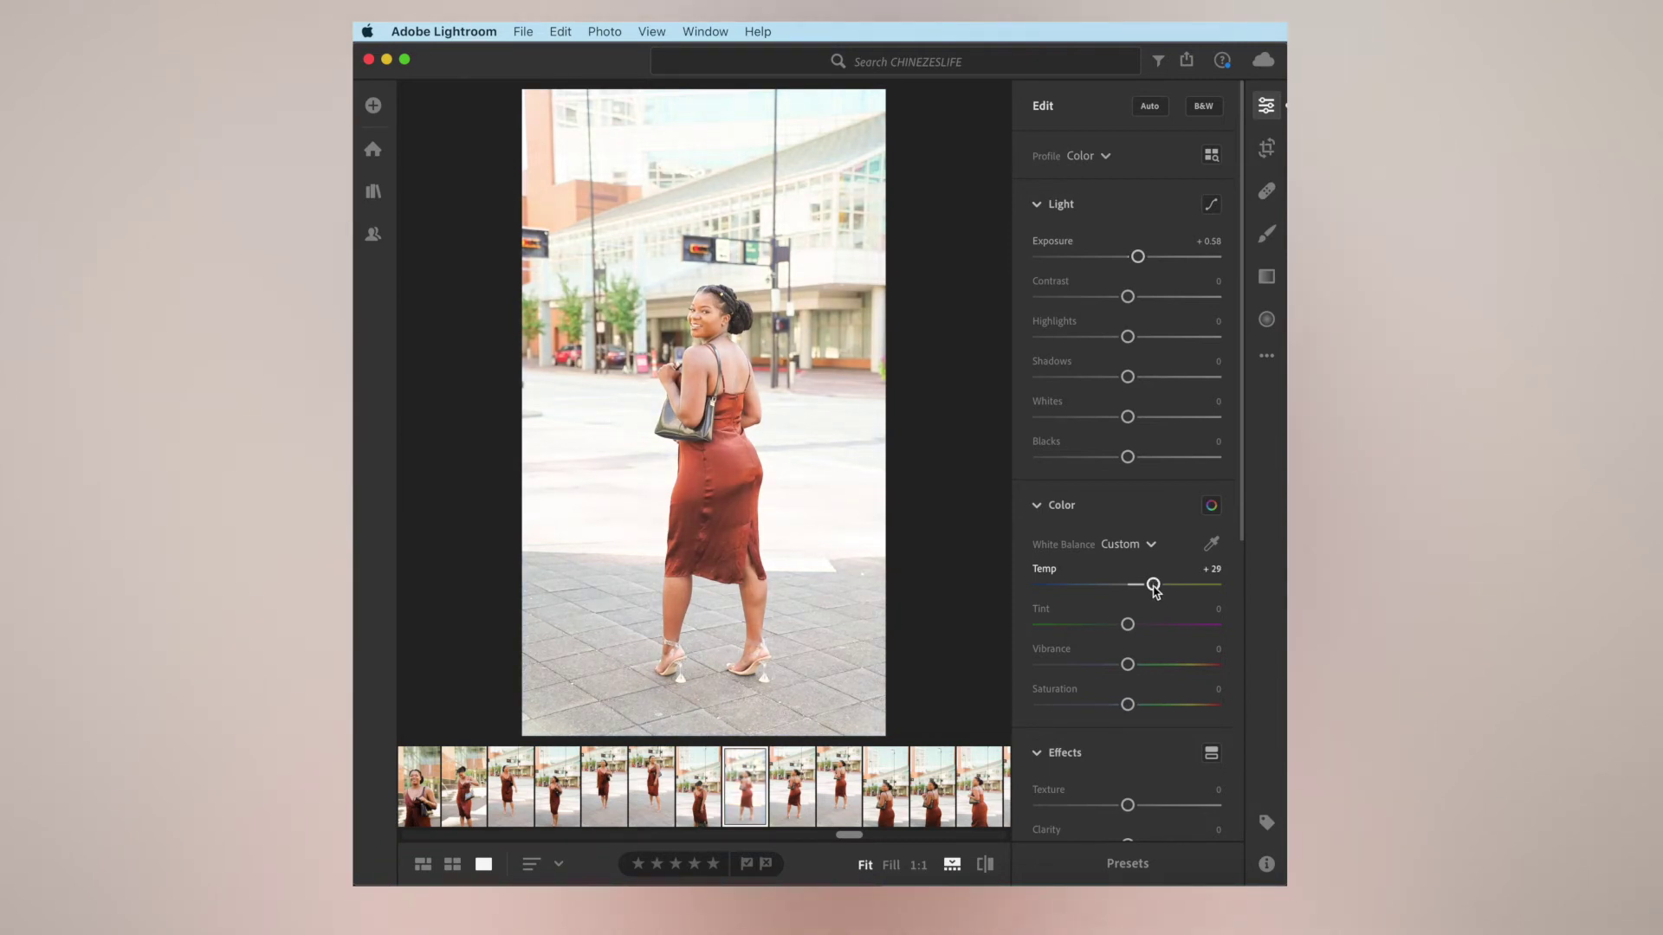
Set Contrast to +5, Highlights to -45, Shadows to -48, Whites to -33 and Blacks to -28 on the red-dress street photo.
left_click(700, 304)
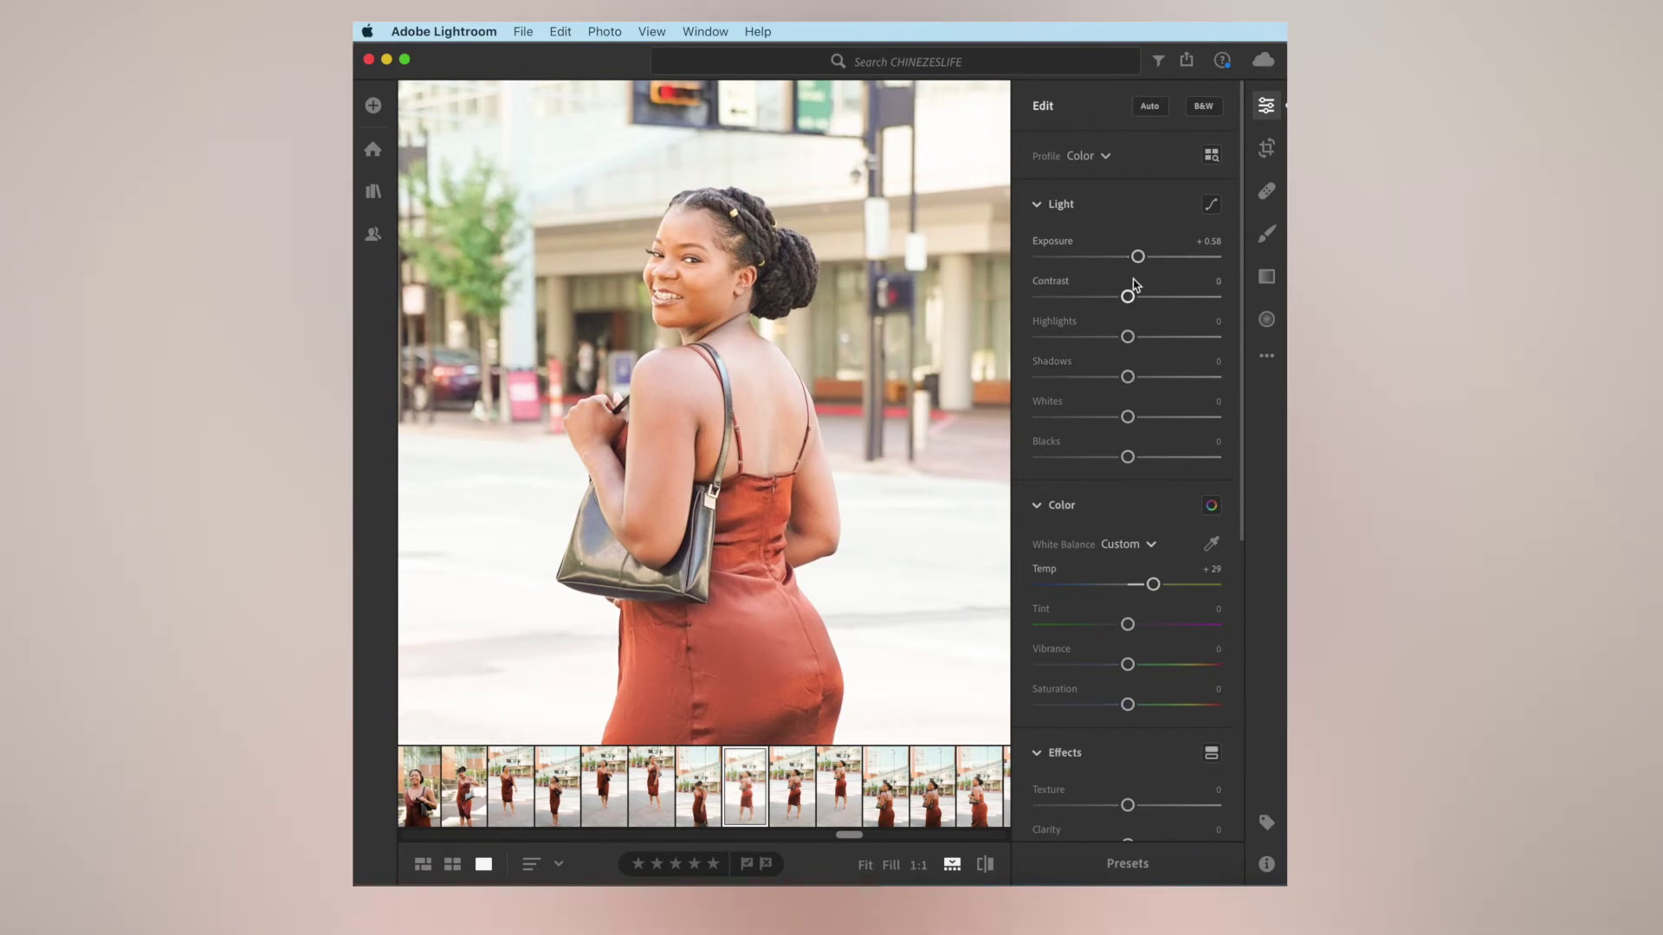
left_click_drag(1128, 297, 1103, 458)
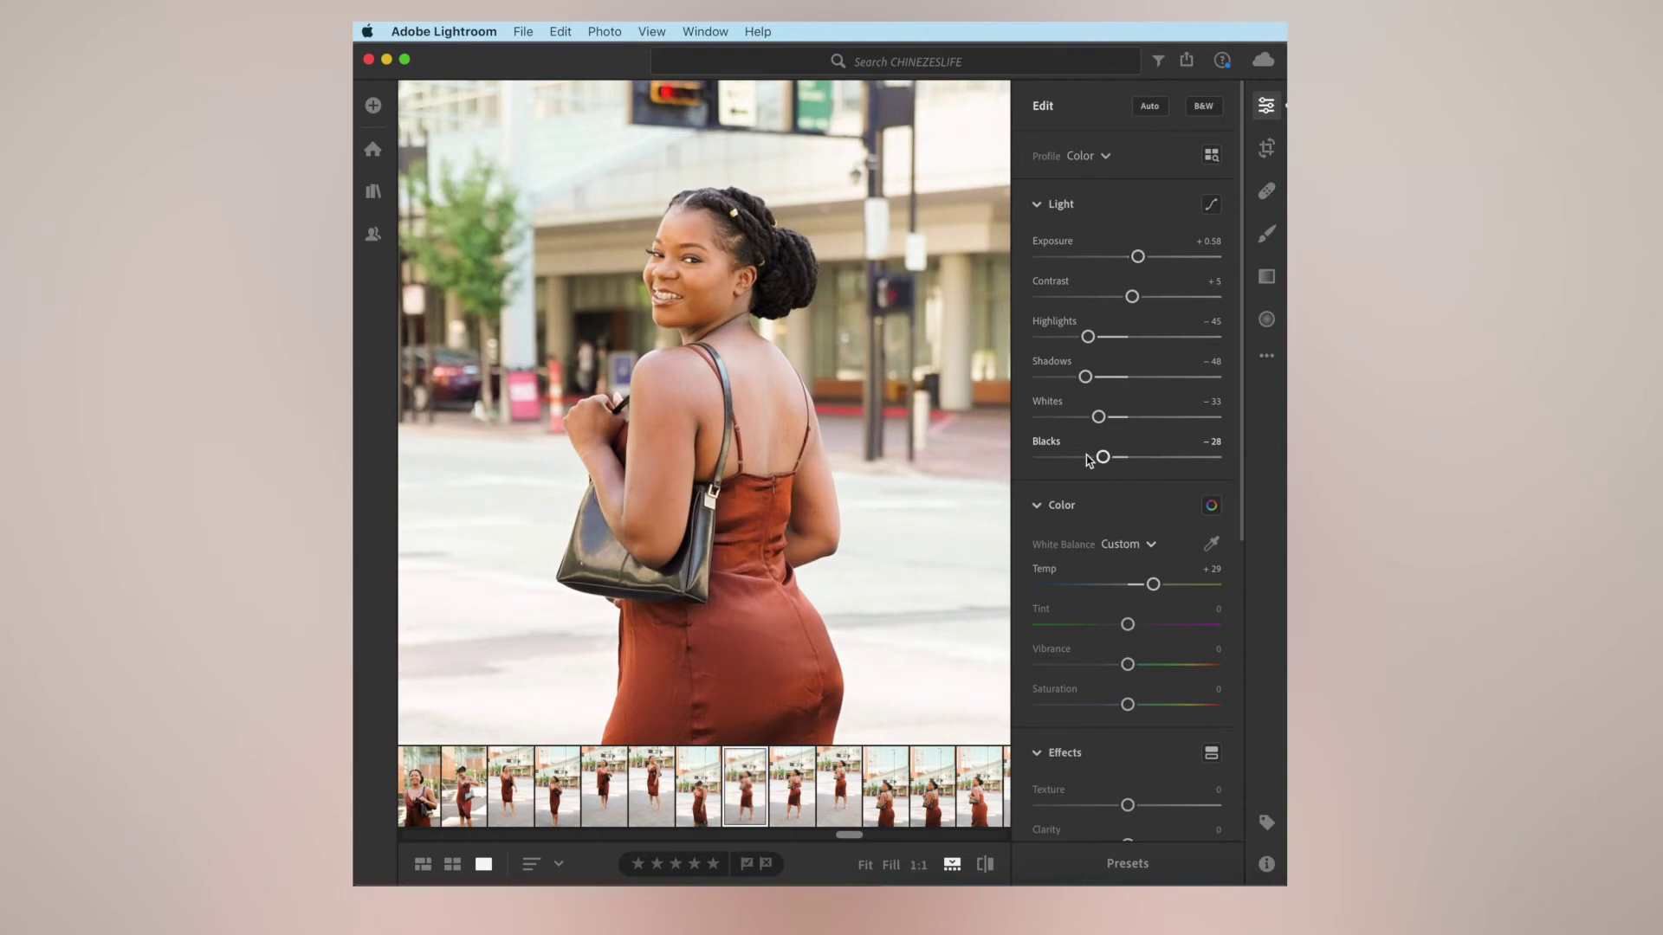
left_click(806, 492)
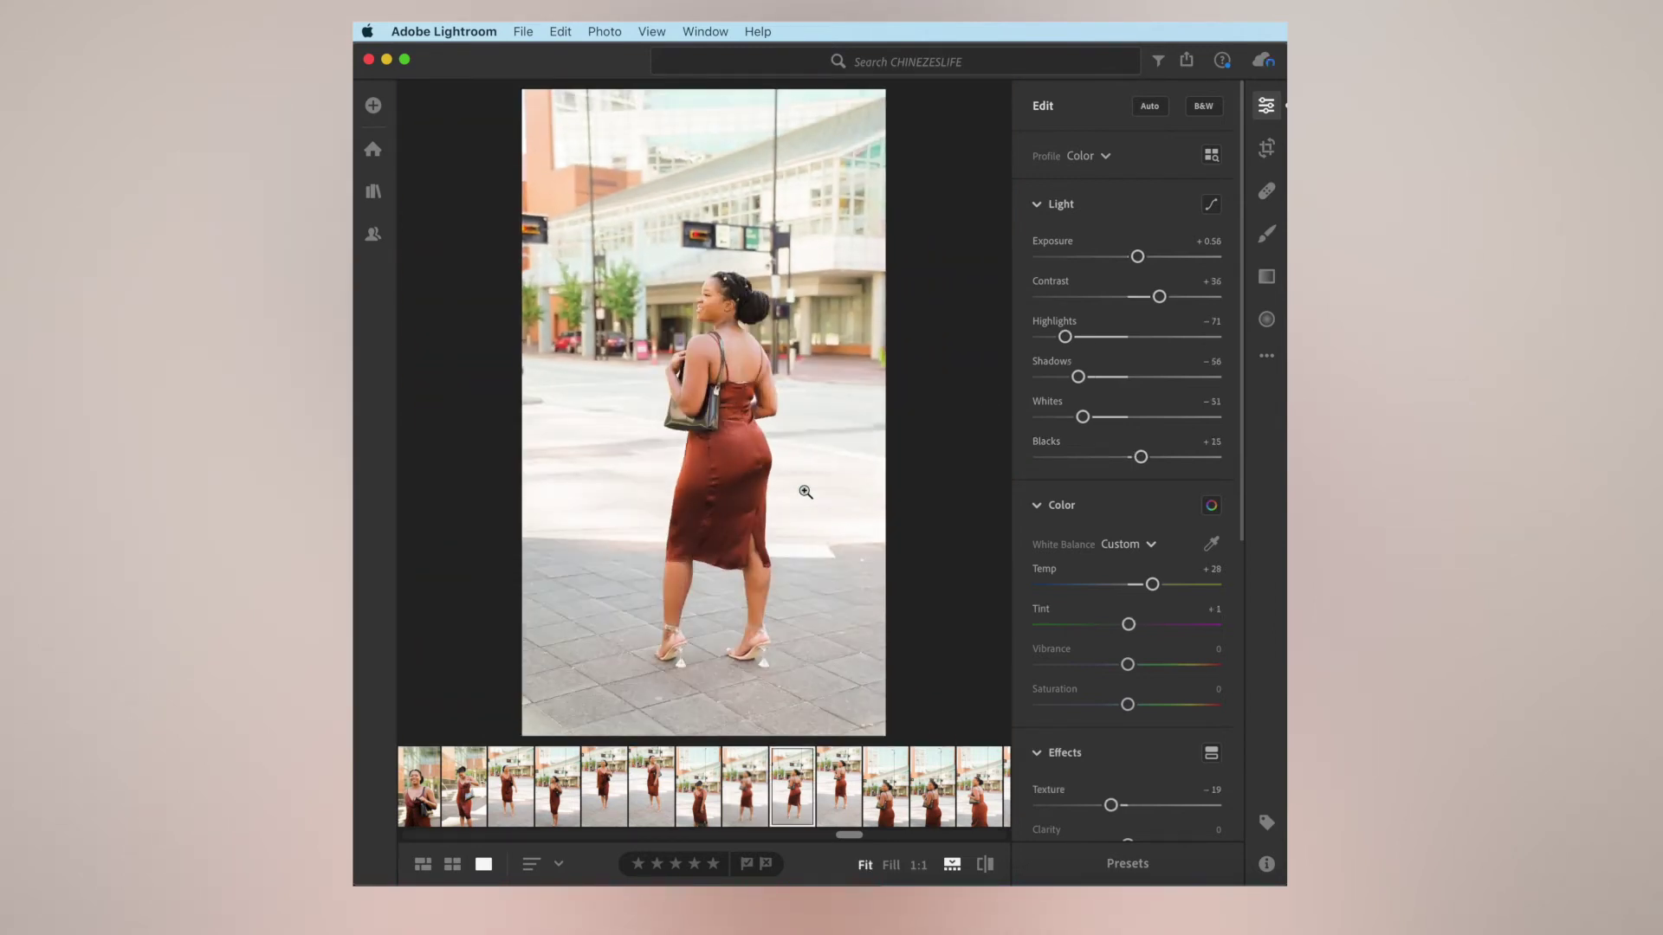
Copy the edit settings from the following red-dress street photo and paste them onto the one where she smiles over her shoulder.
key("Right")
key("super+c")
key("Left")
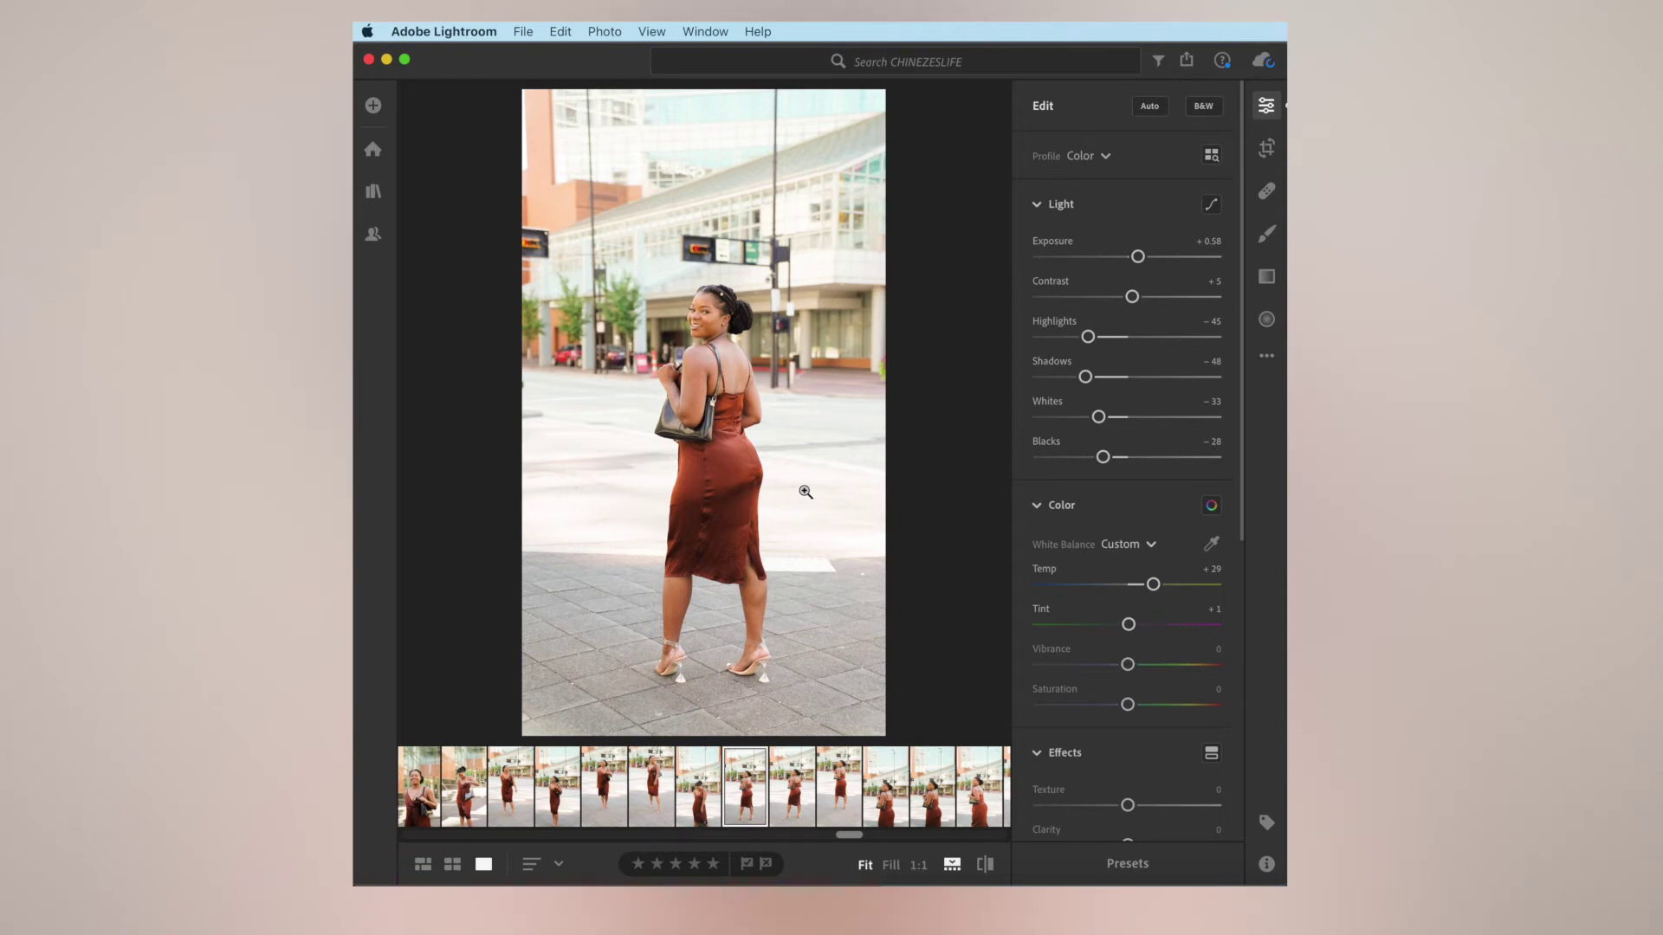
key("super+v")
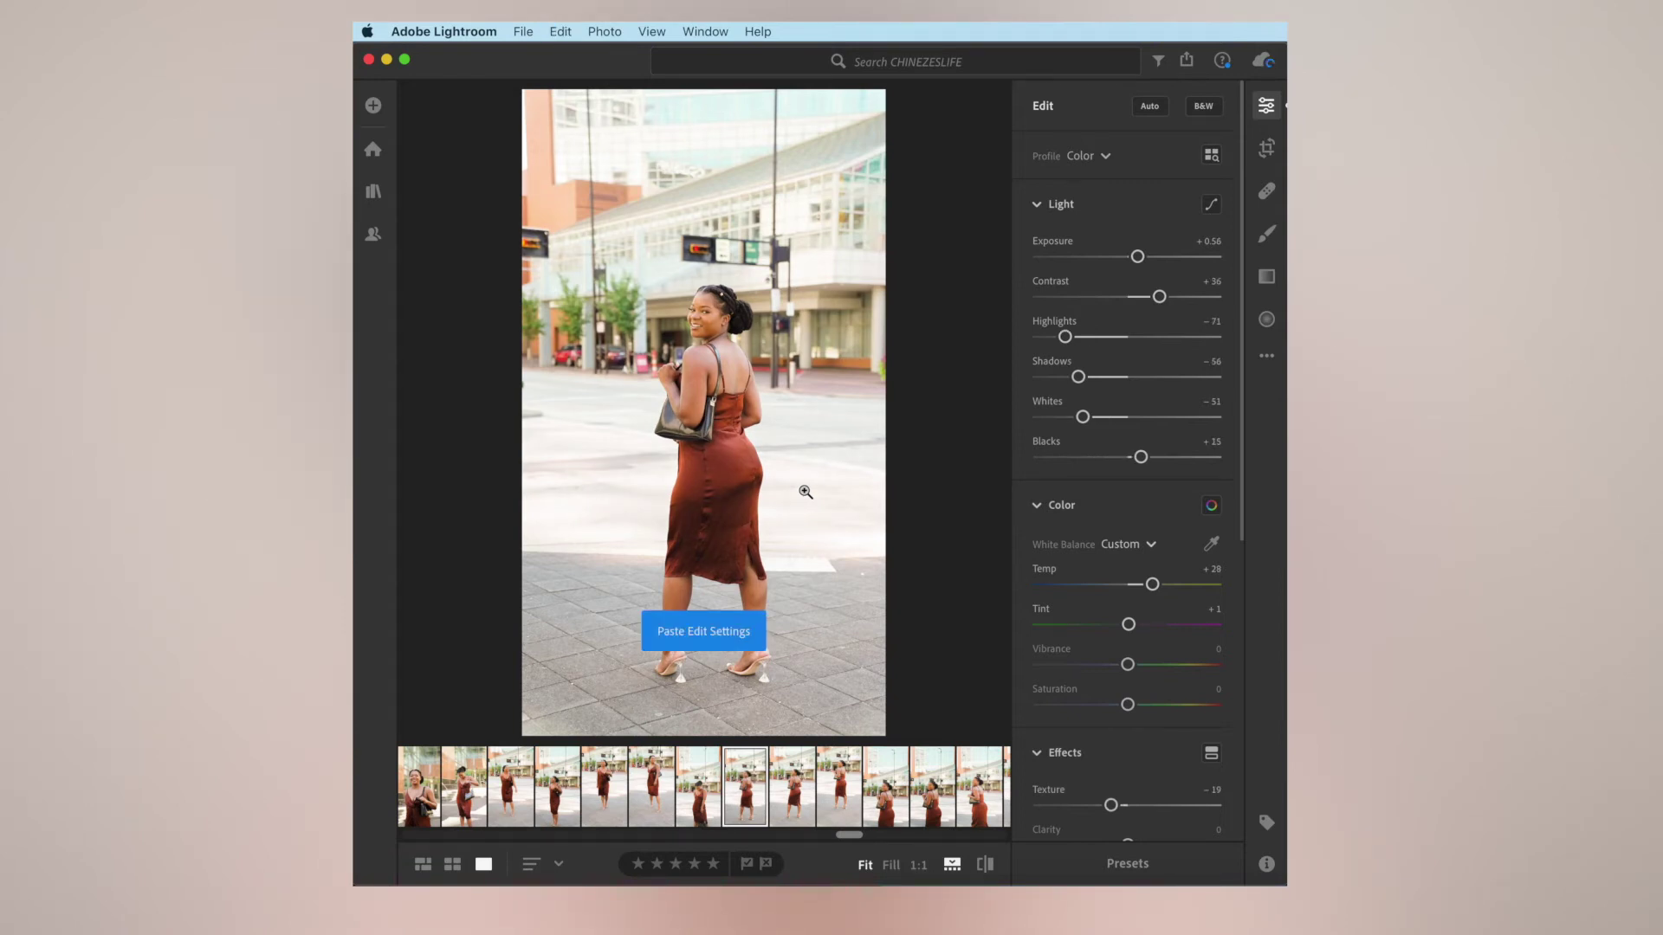